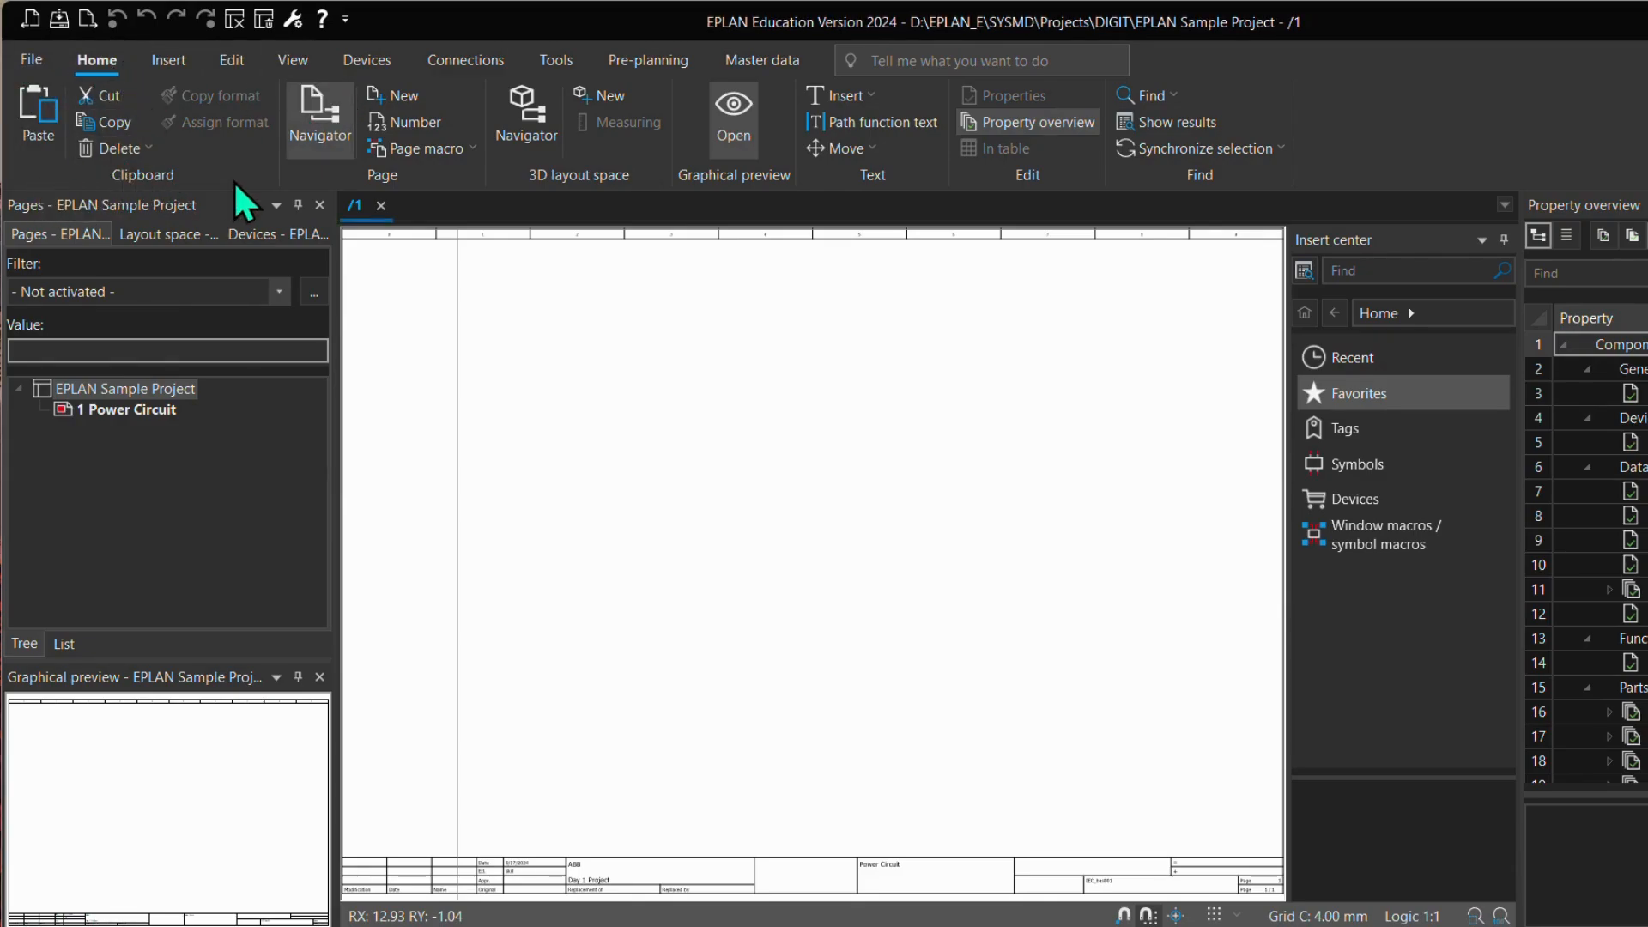
{"action": "left_click", "coordinate": [160, 62]}
{"action": "left_click", "coordinate": [272, 58]}
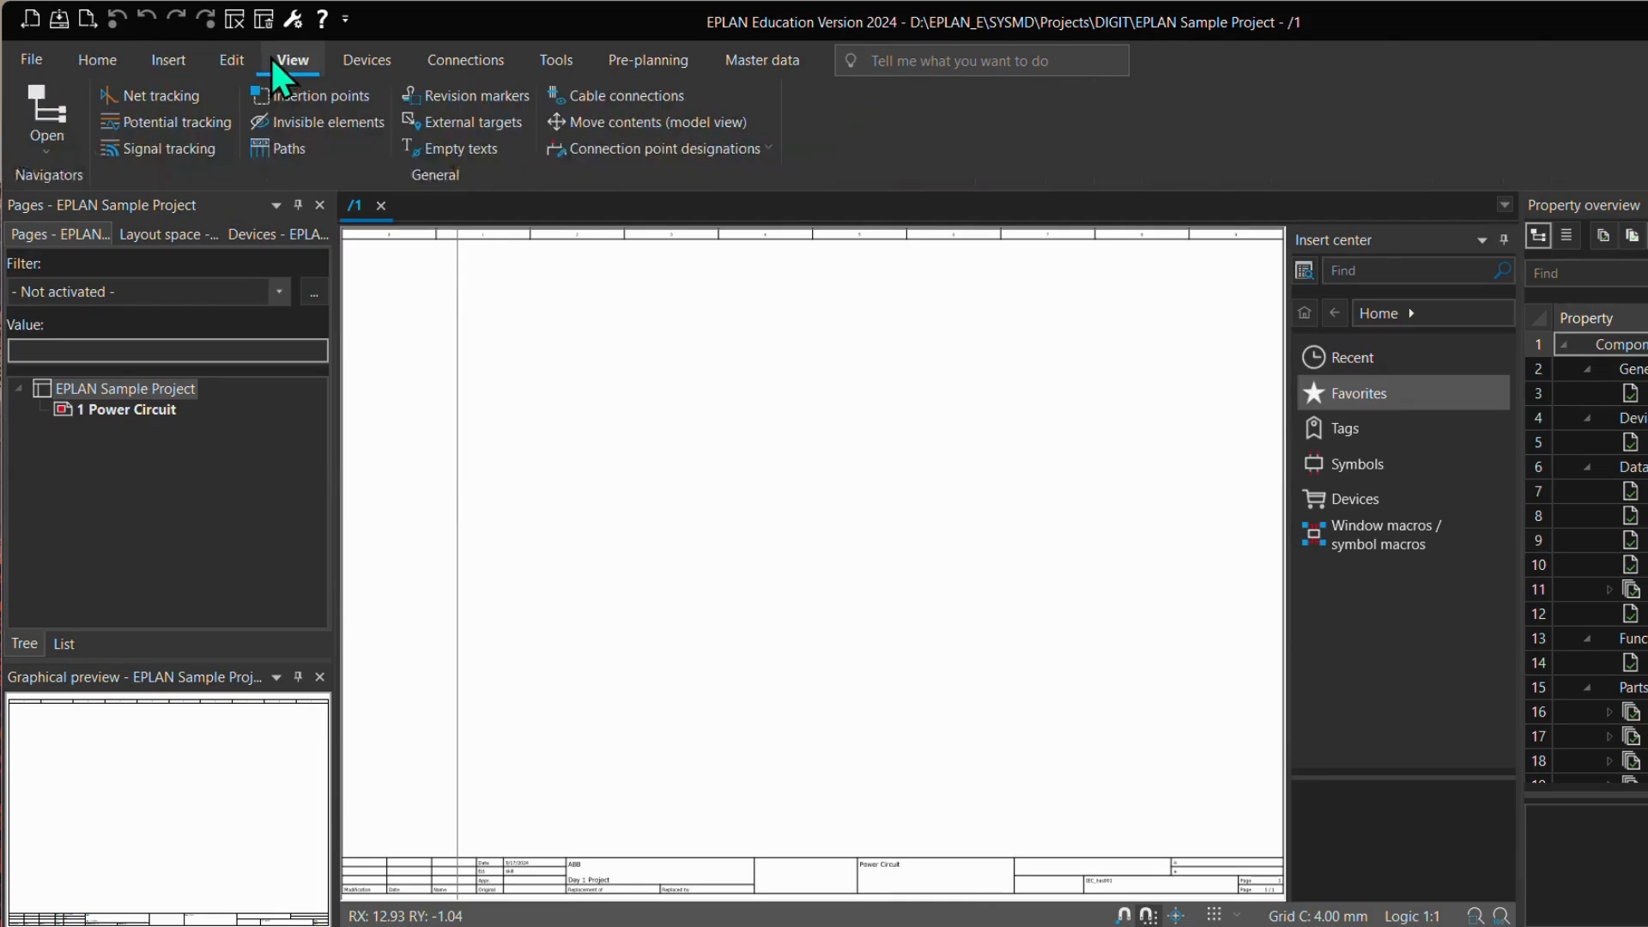
{"action": "left_click", "coordinate": [106, 66]}
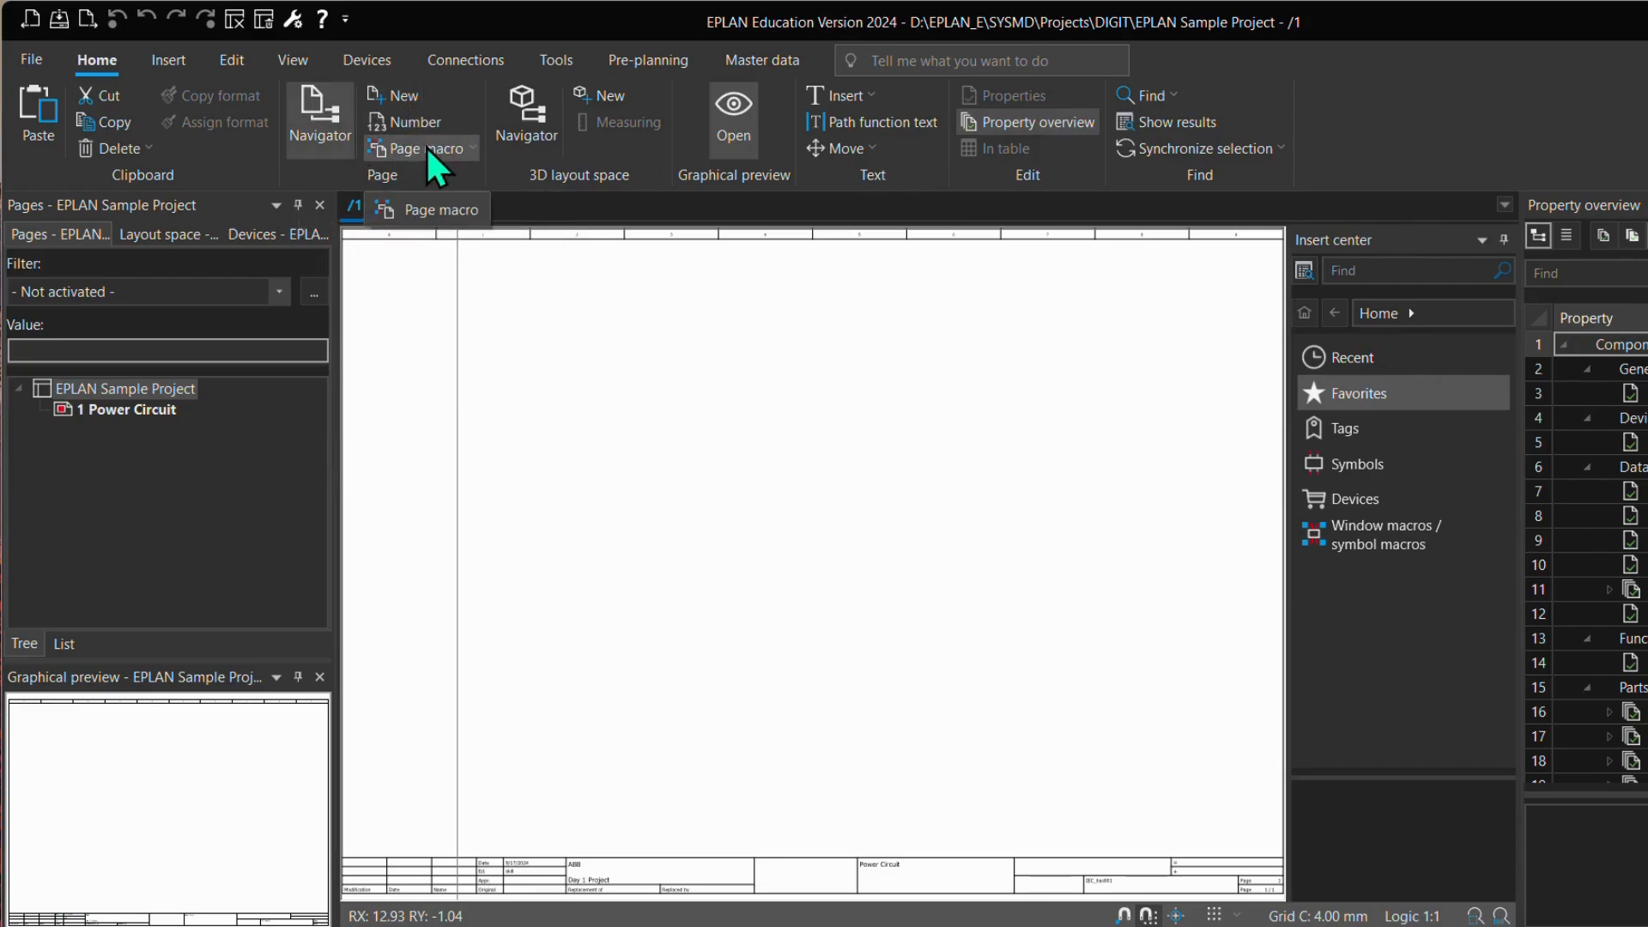
{"action": "left_click", "coordinate": [187, 62]}
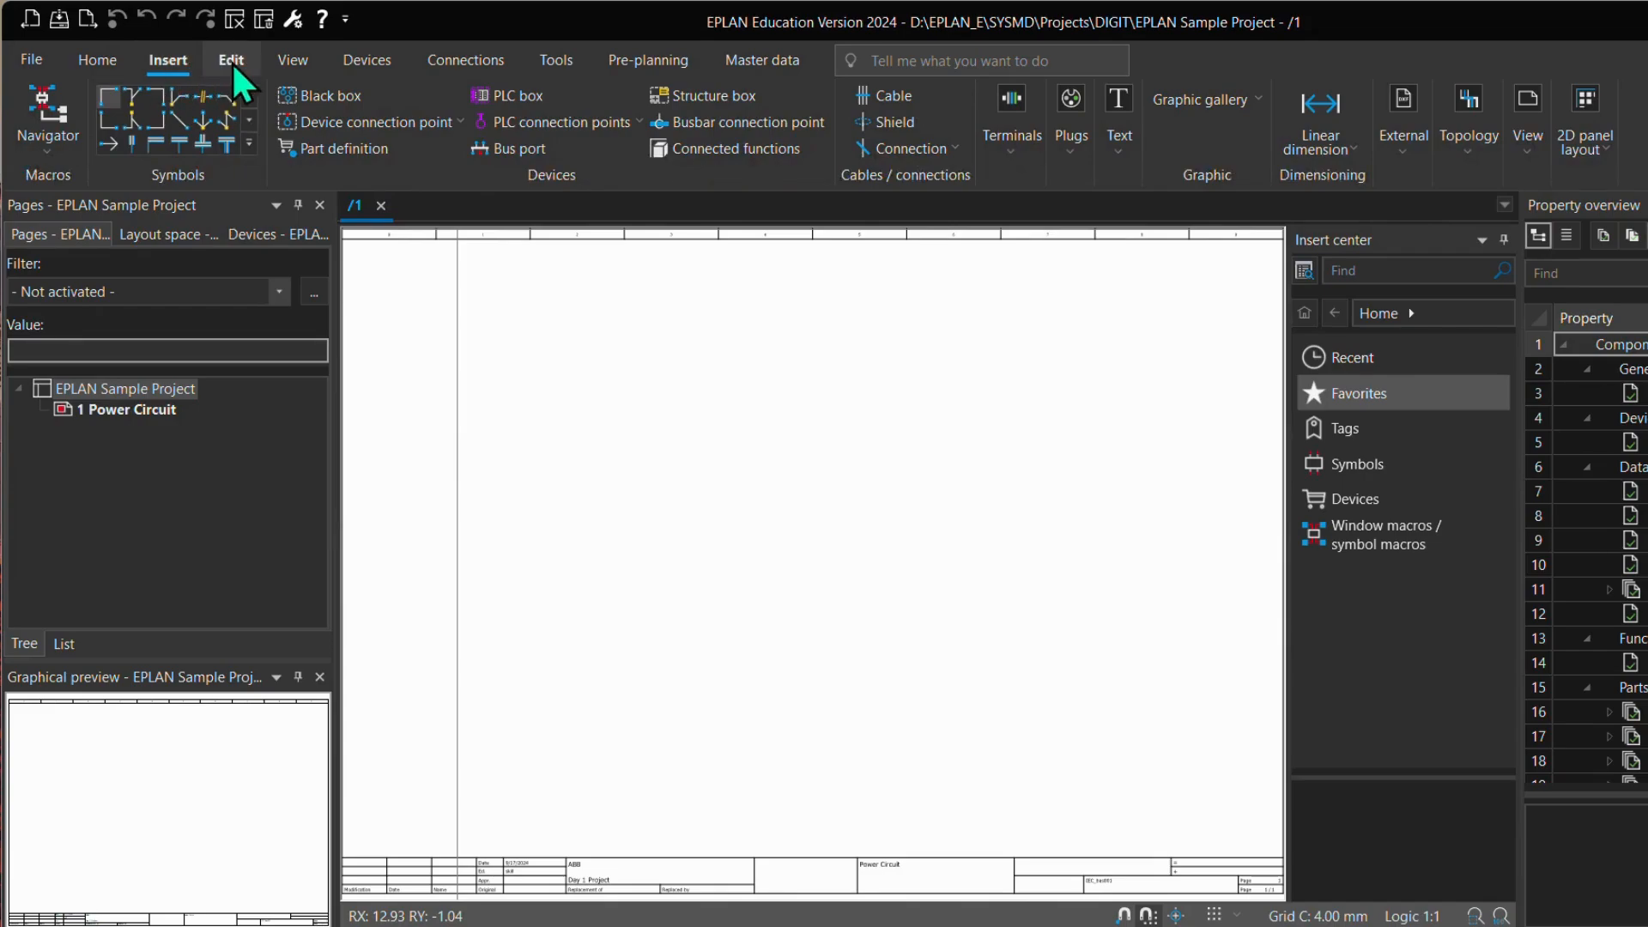
{"action": "left_click", "coordinate": [232, 62]}
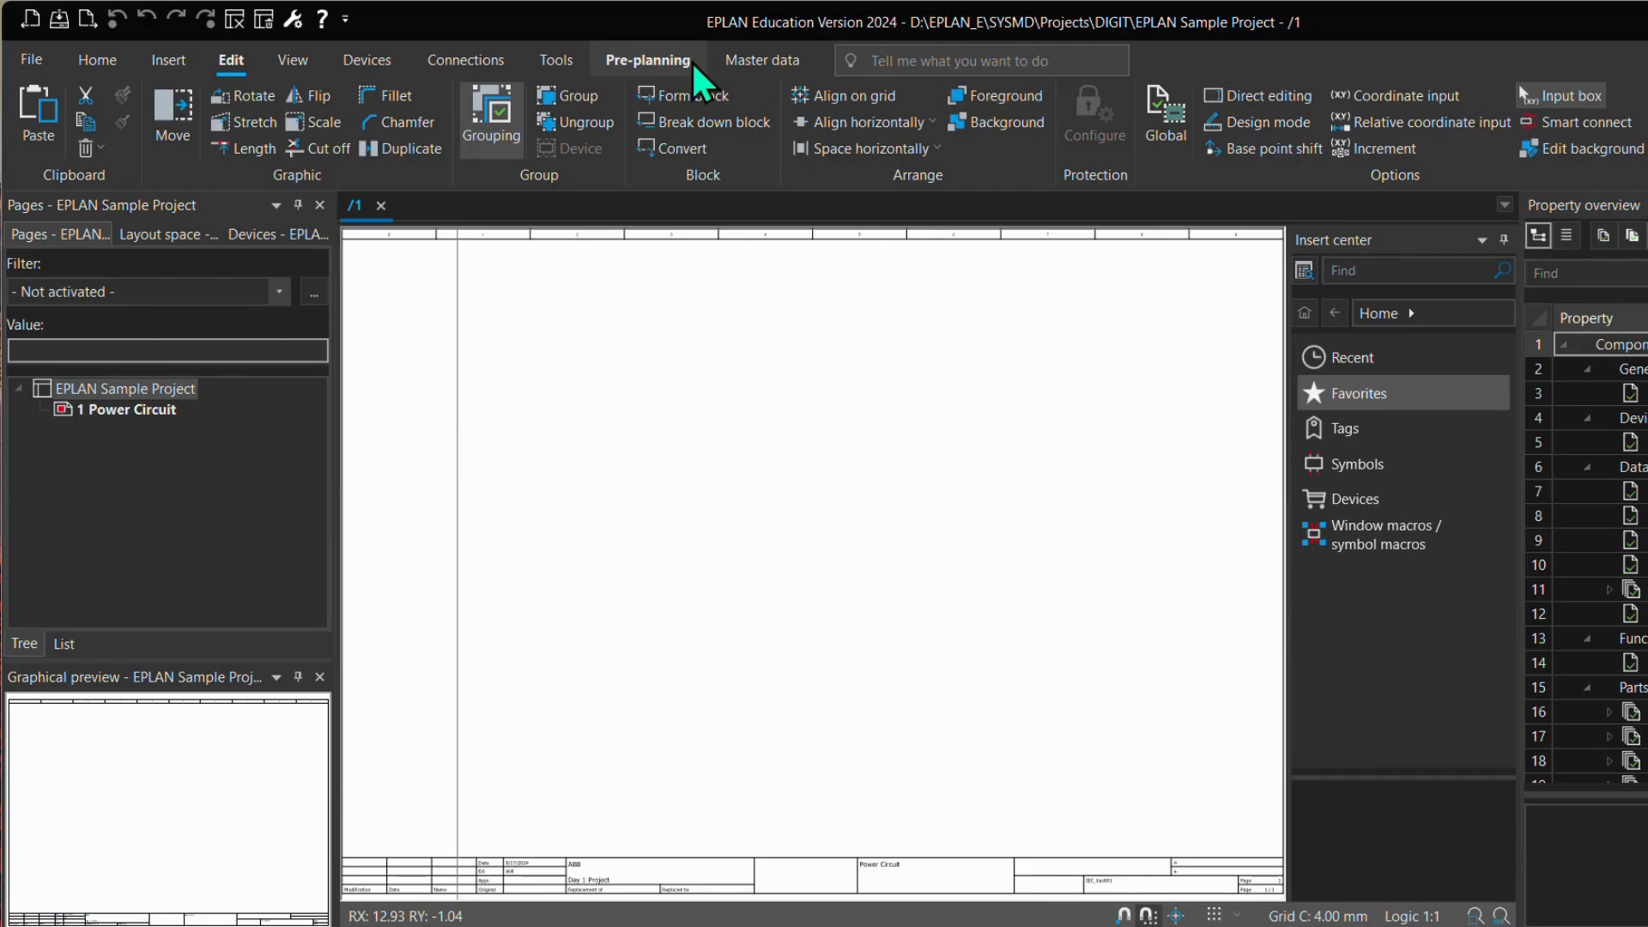
Step: Open the ribbon customization dialog and collapse the Edit entry in the list of main tabs
{"action": "right_click", "coordinate": [1327, 71]}
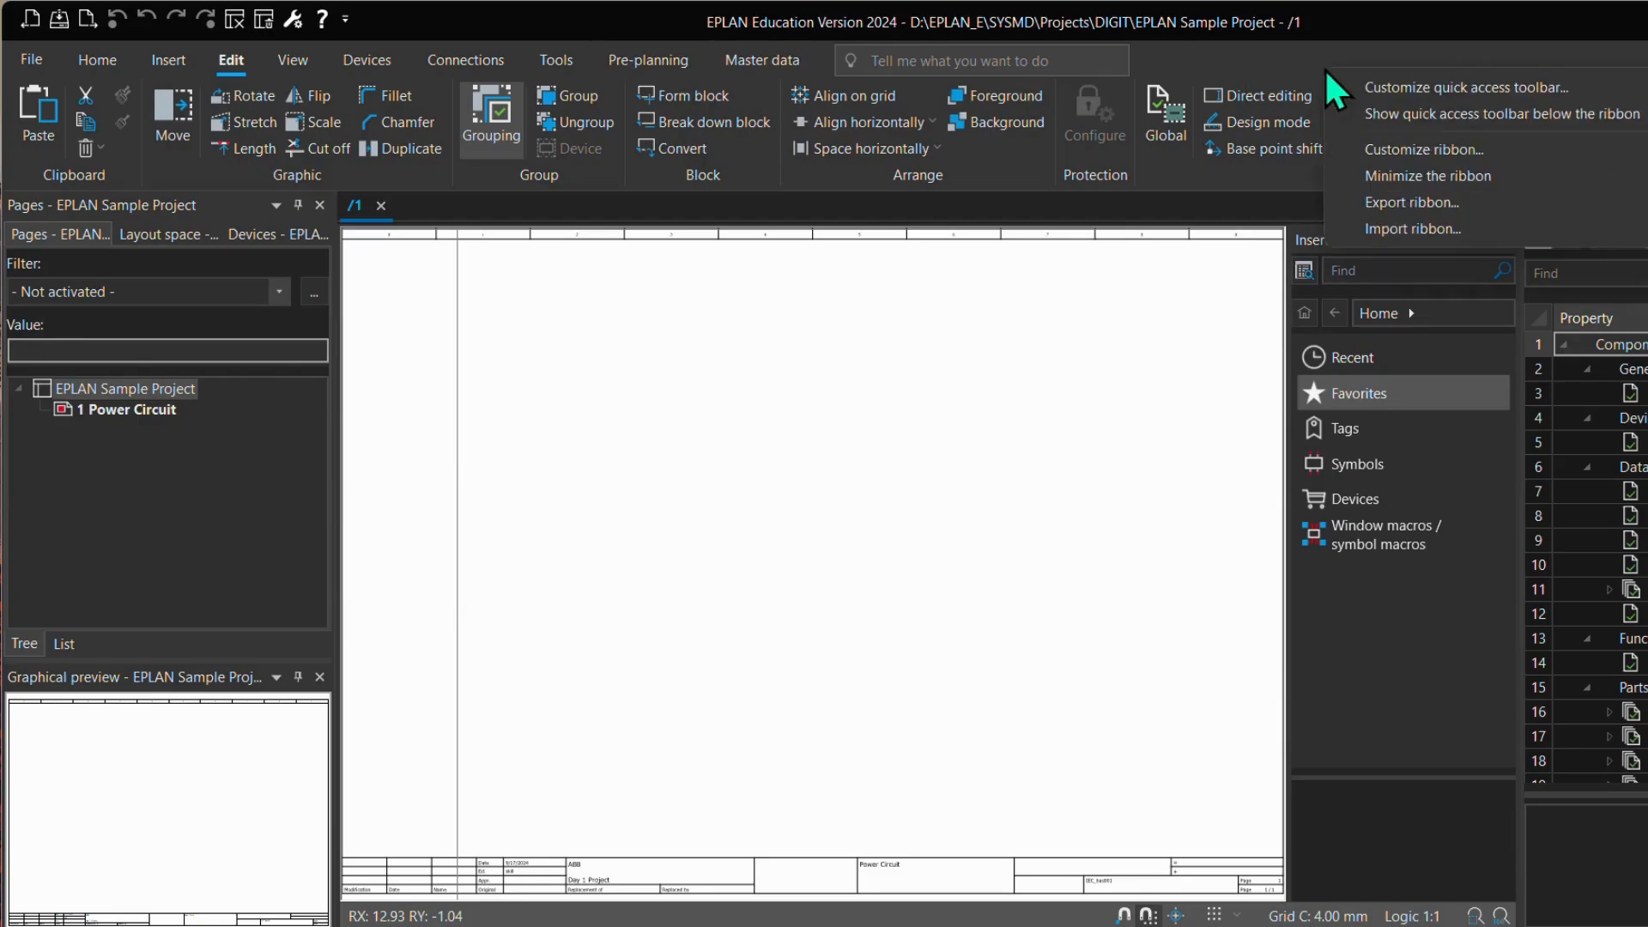
{"action": "left_click", "coordinate": [1266, 65]}
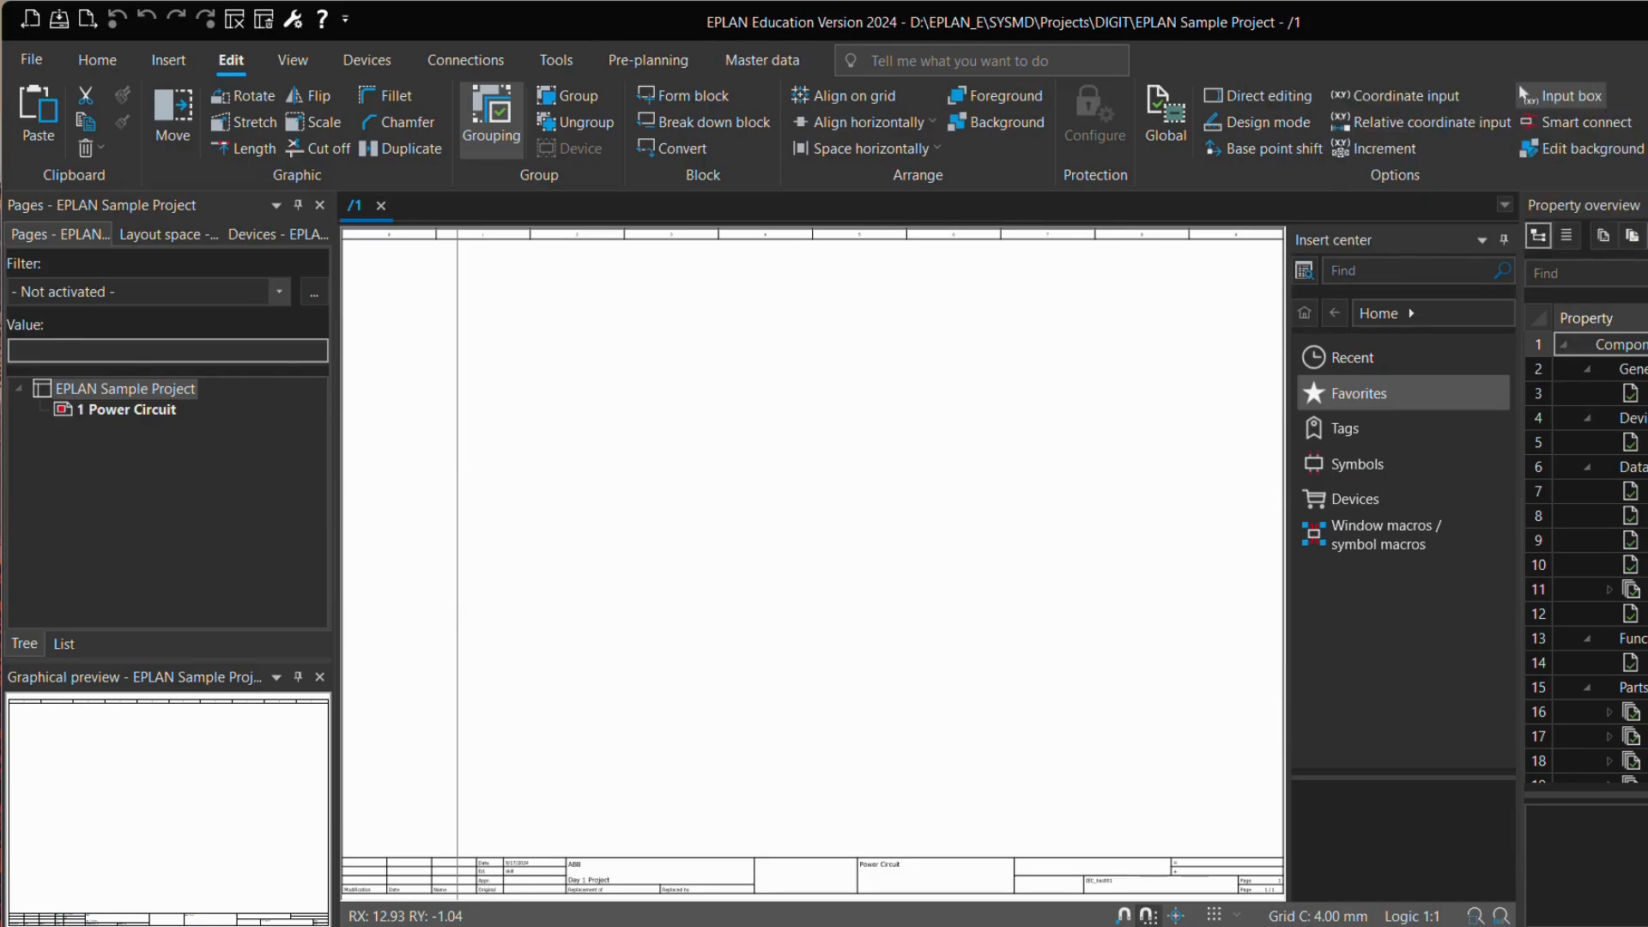
{"action": "right_click", "coordinate": [1643, 67]}
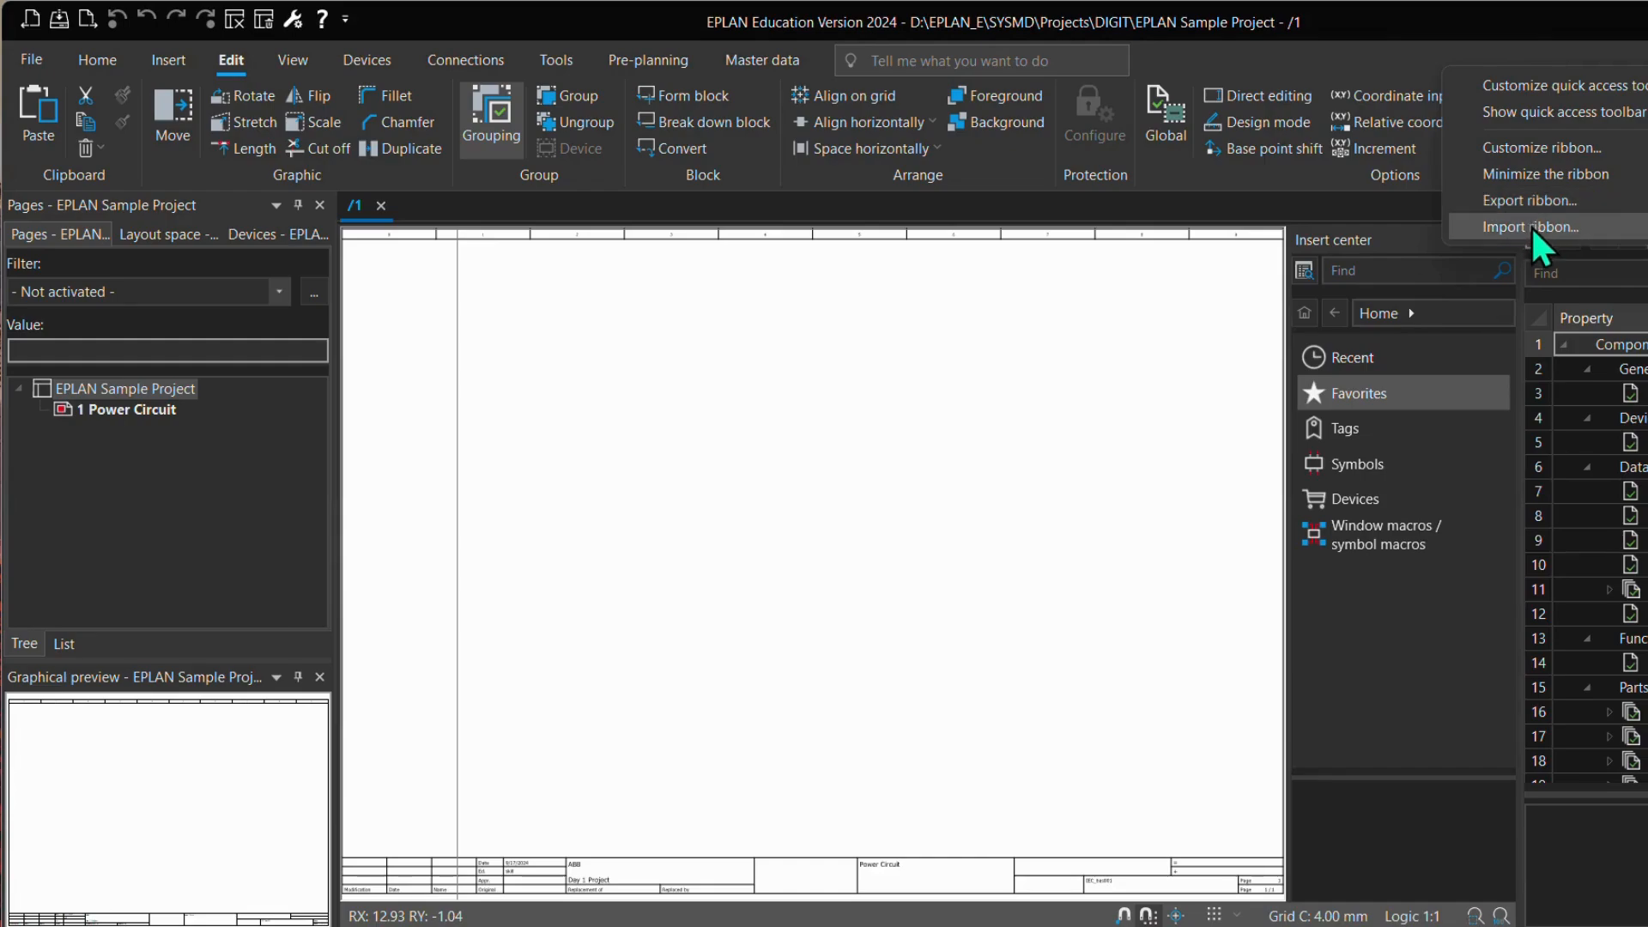
{"action": "left_click", "coordinate": [1541, 151]}
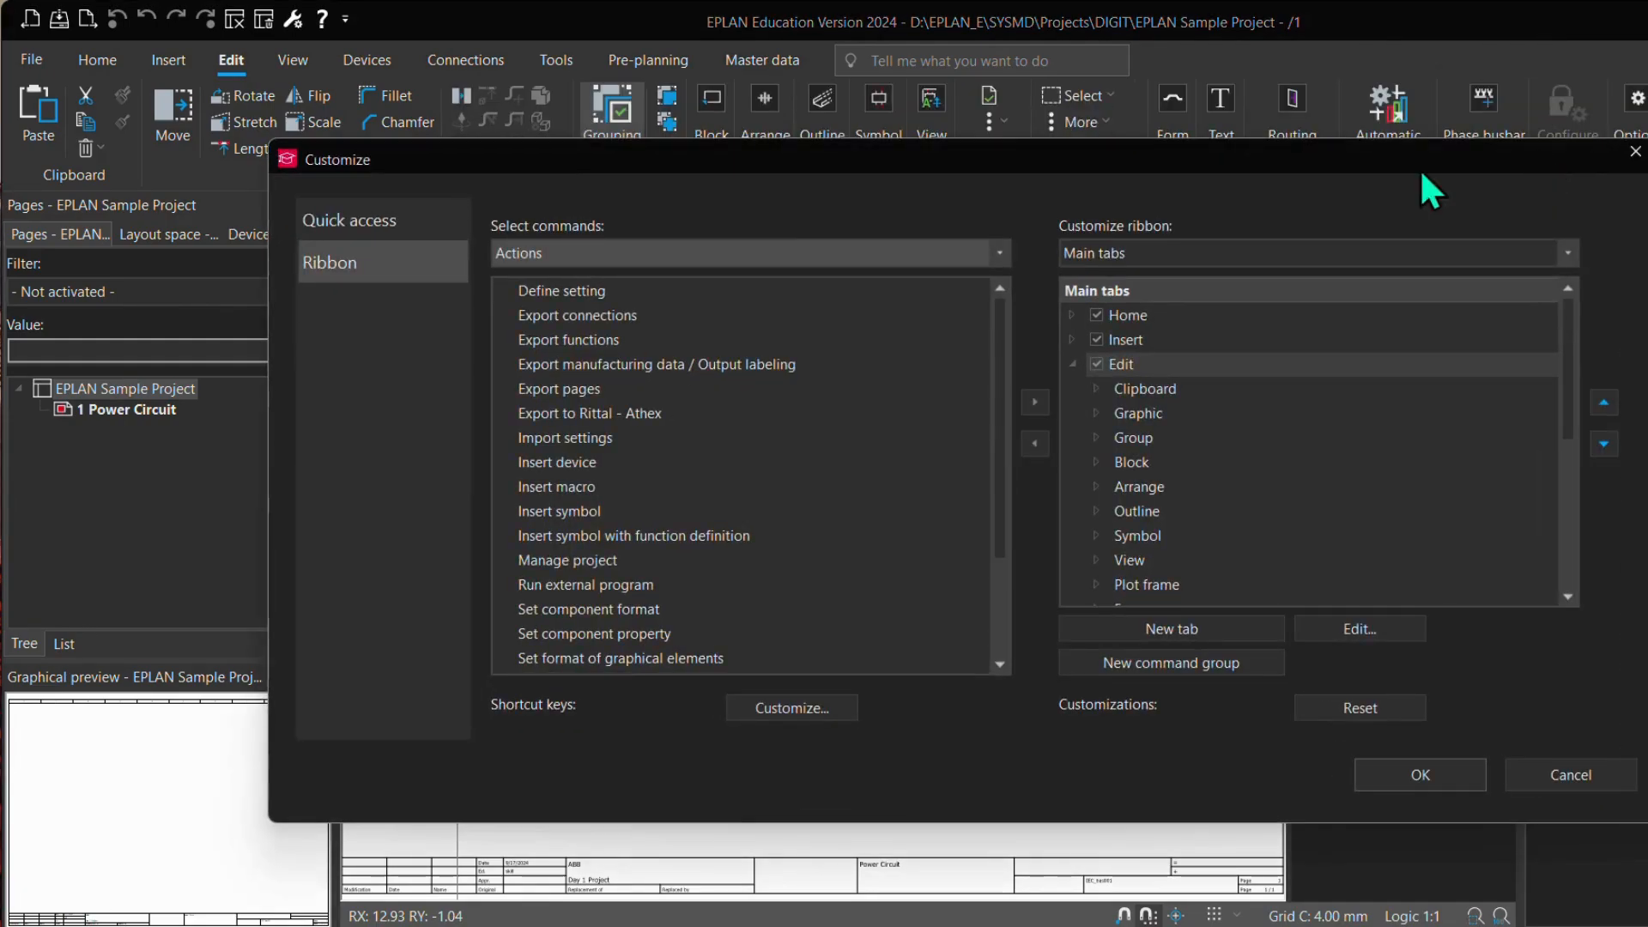
{"action": "left_click_drag", "start_coordinate": [1035, 169], "coordinate": [927, 142]}
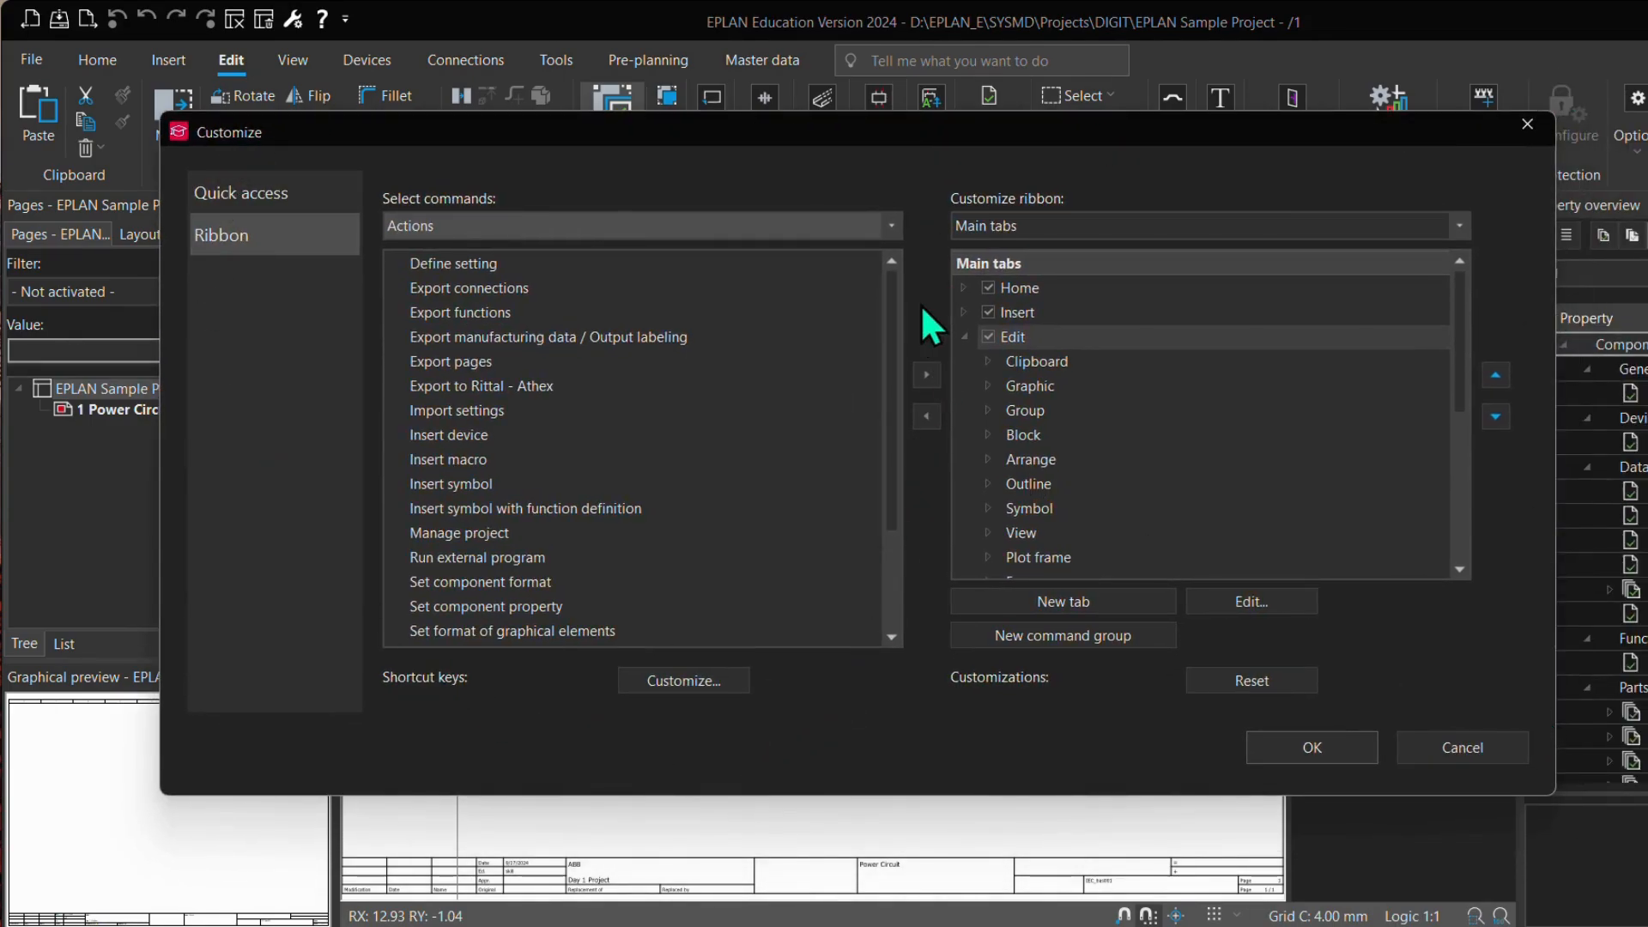
{"action": "left_click", "coordinate": [964, 336]}
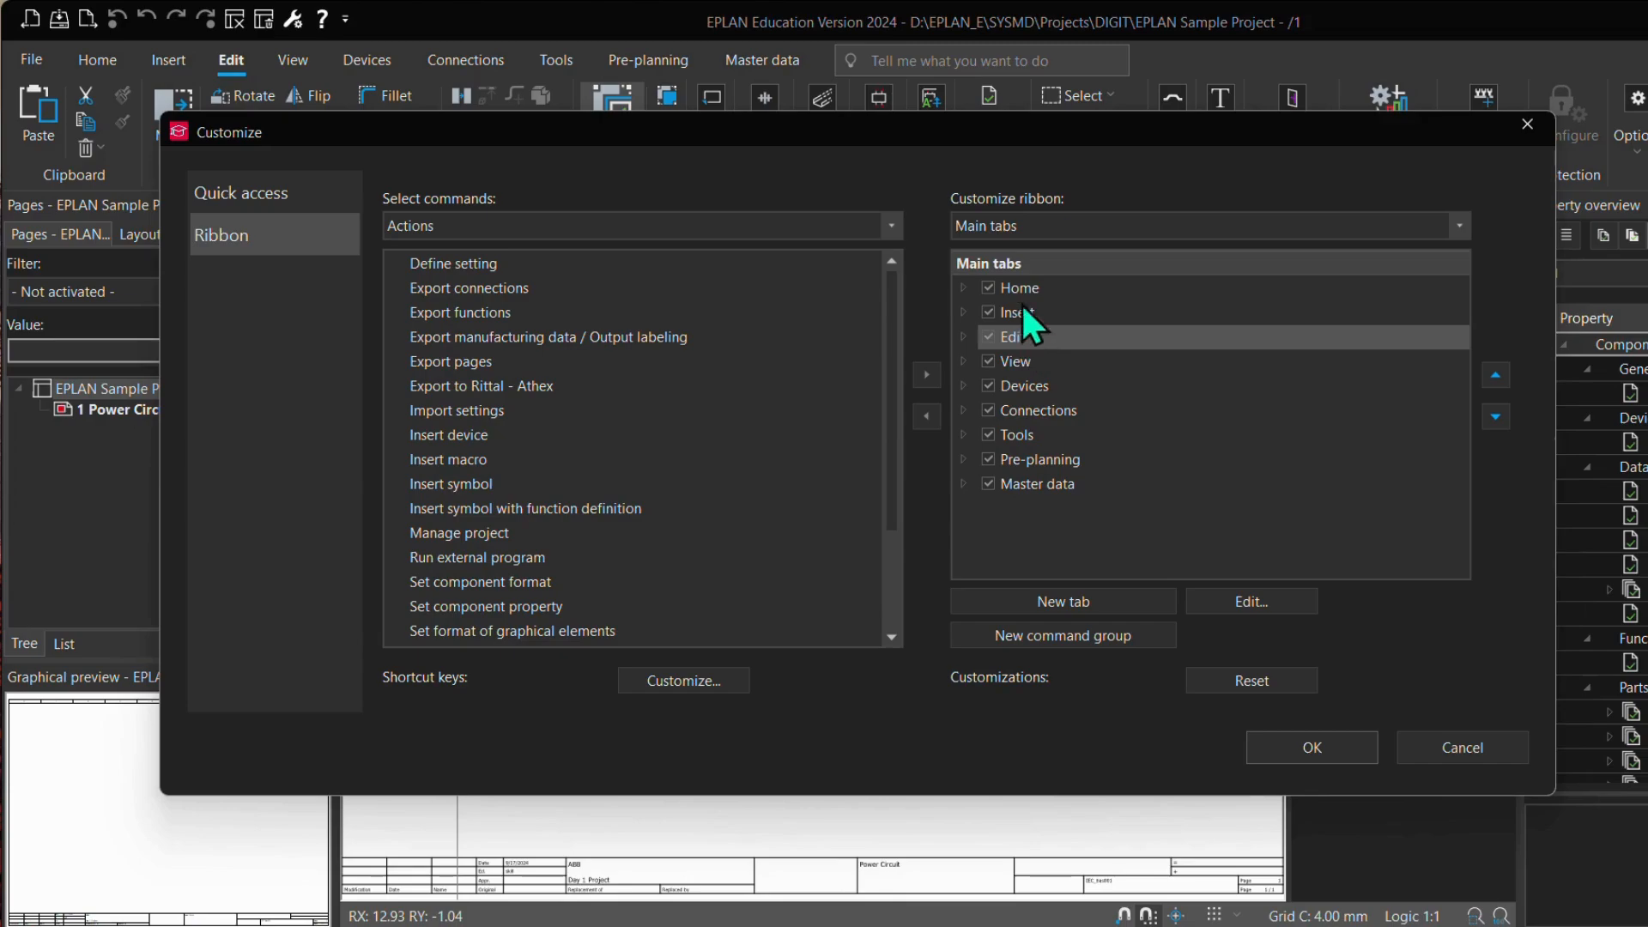
{"action": "left_click_drag", "start_coordinate": [683, 131], "coordinate": [683, 179]}
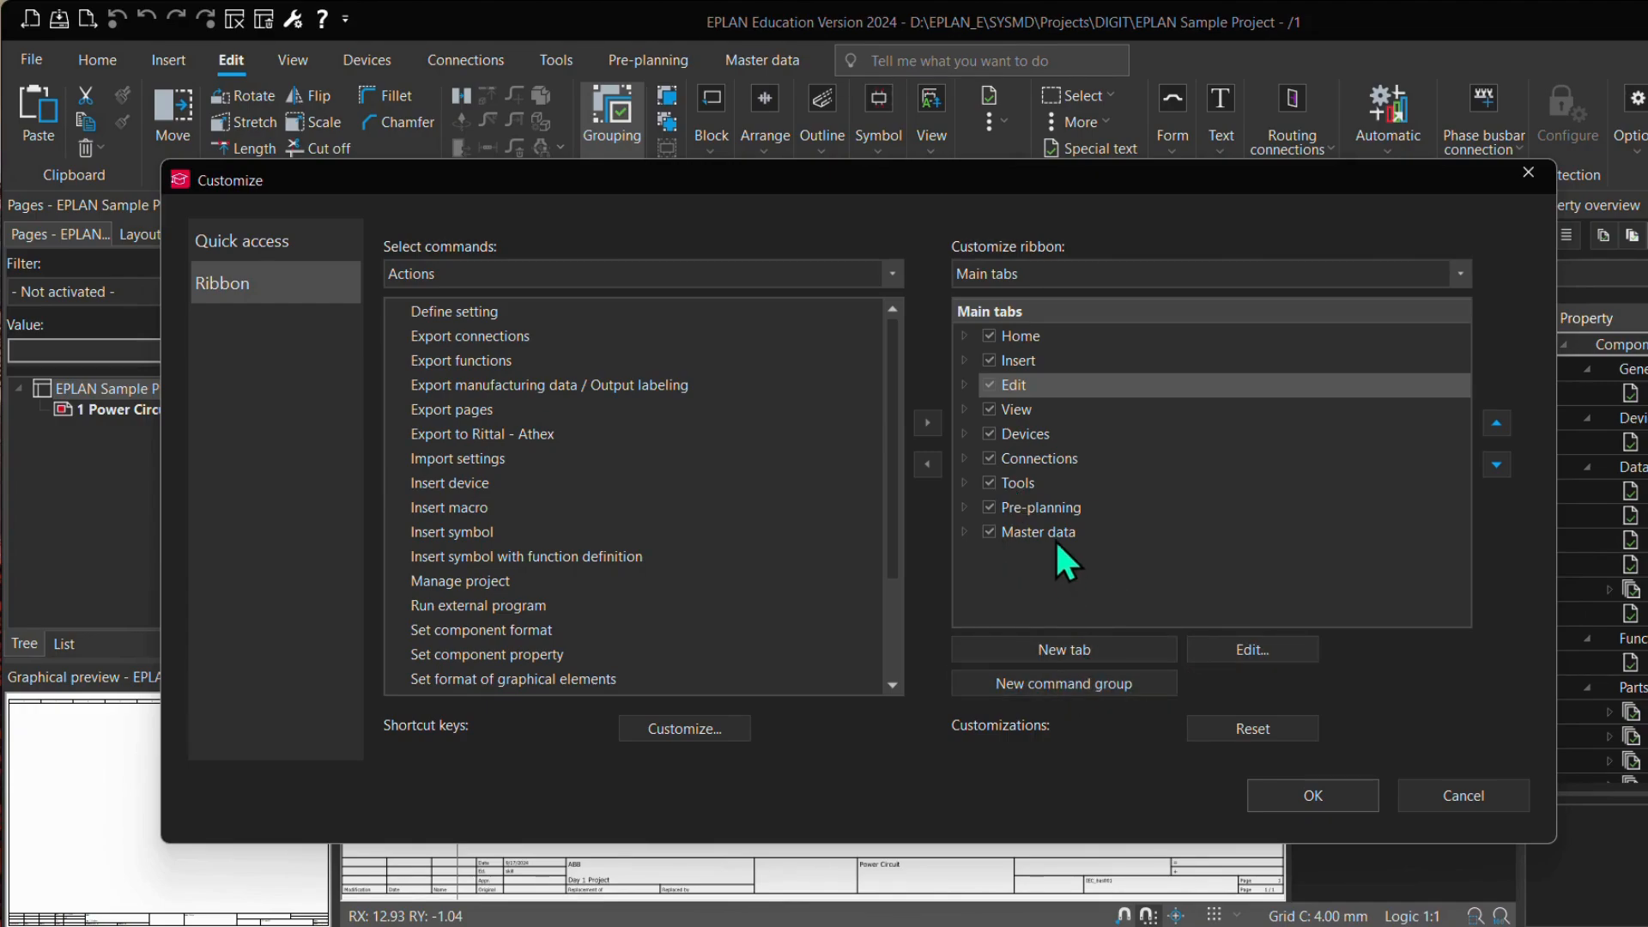
Step: Create a new ribbon tab and move it to the end of the main tabs, below Master data
{"action": "left_click", "coordinate": [1075, 649]}
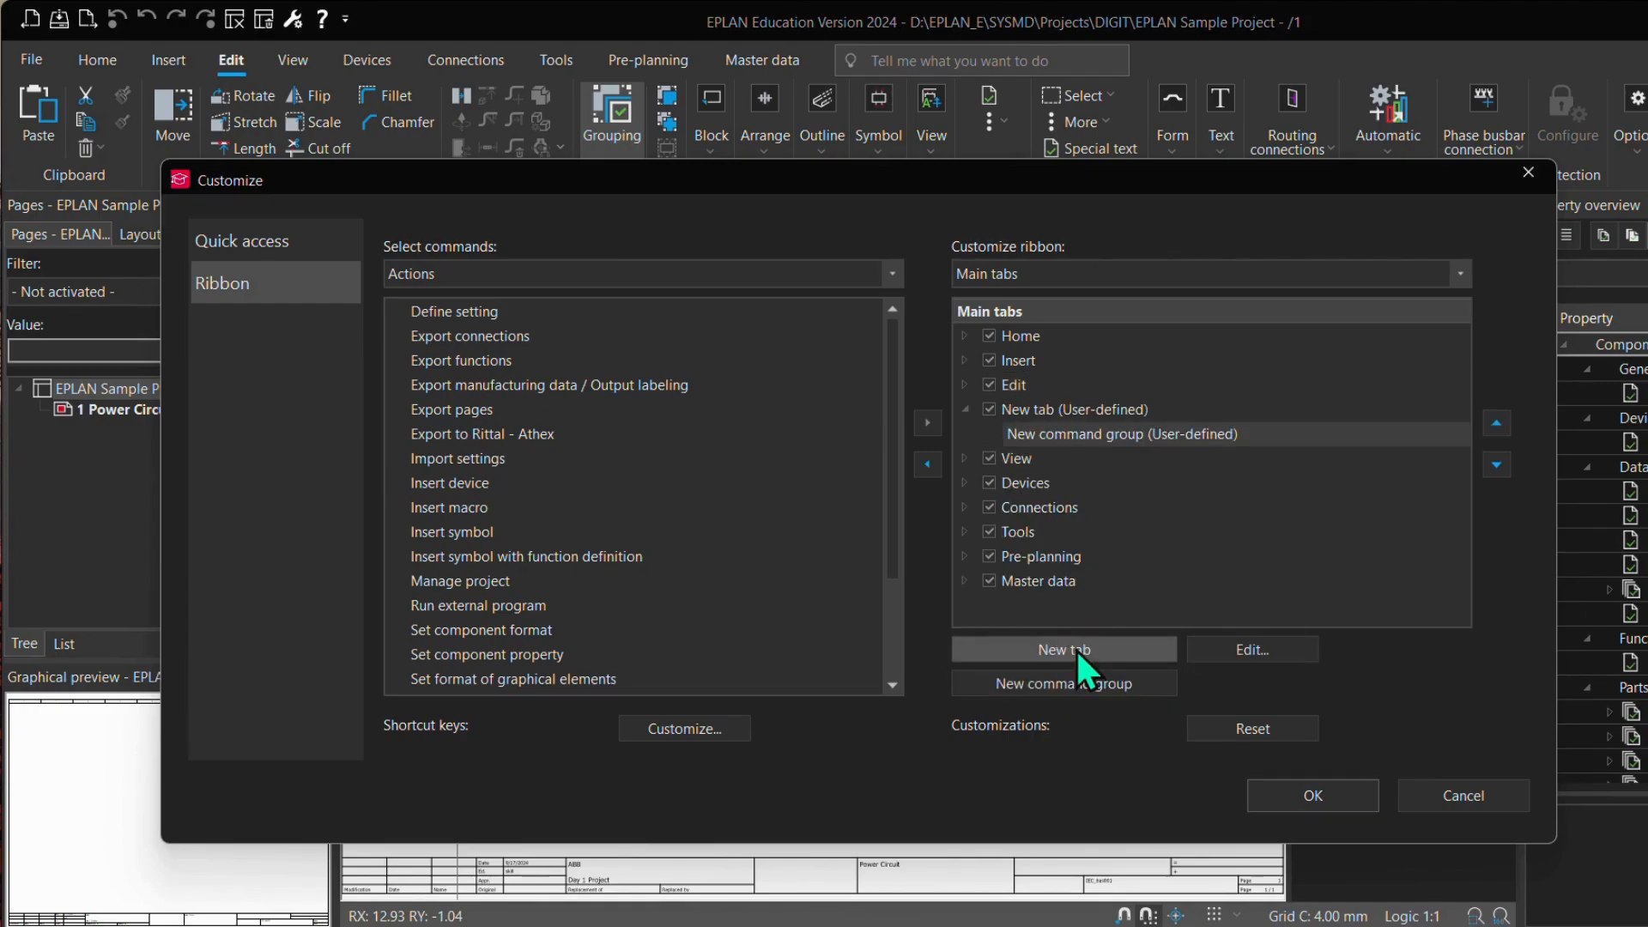
{"action": "left_click", "coordinate": [1090, 414]}
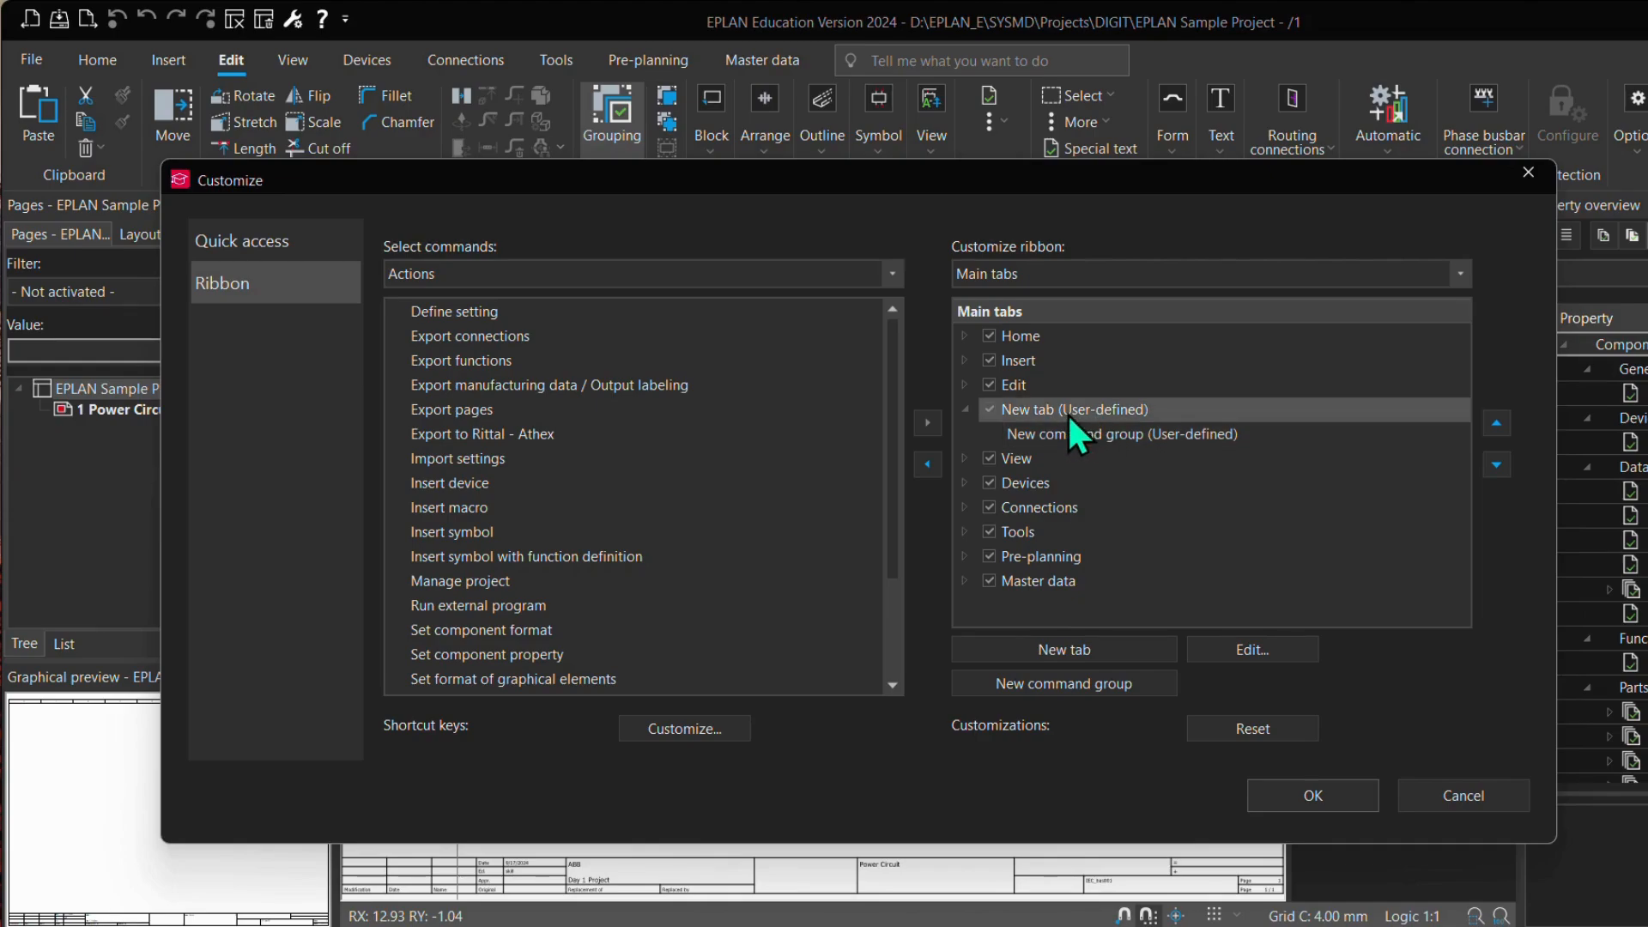
{"action": "left_click", "coordinate": [1497, 467]}
{"action": "left_click", "coordinate": [1498, 466]}
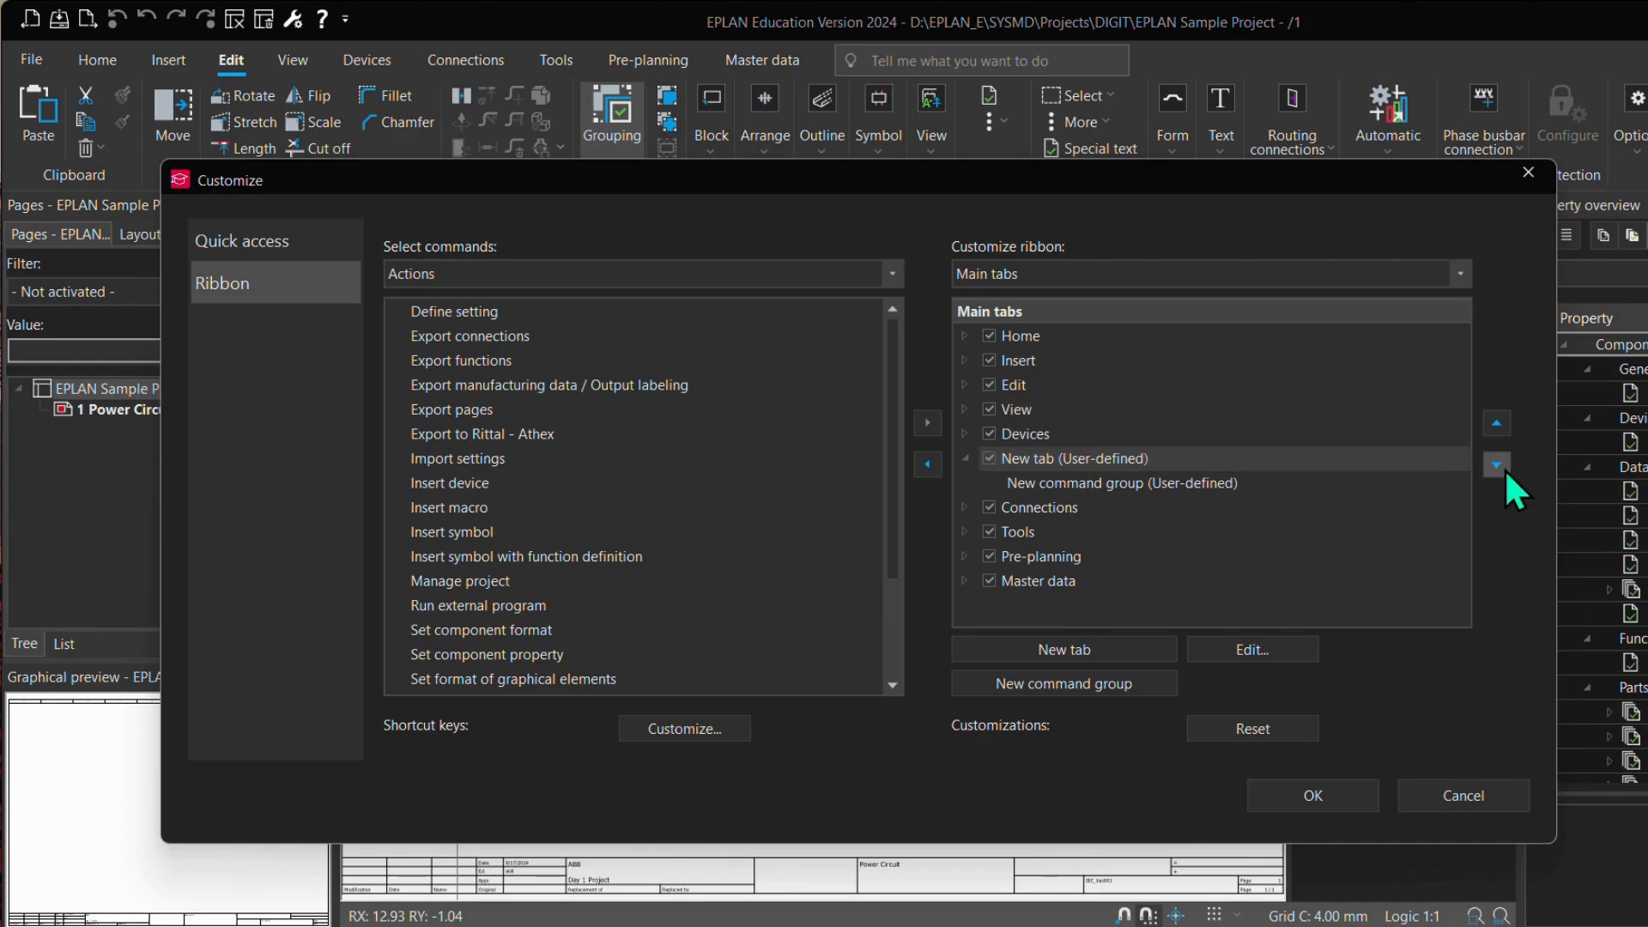
{"action": "left_click", "coordinate": [1498, 467]}
{"action": "left_click", "coordinate": [1498, 466]}
{"action": "left_click", "coordinate": [1496, 464]}
{"action": "left_click", "coordinate": [1496, 464]}
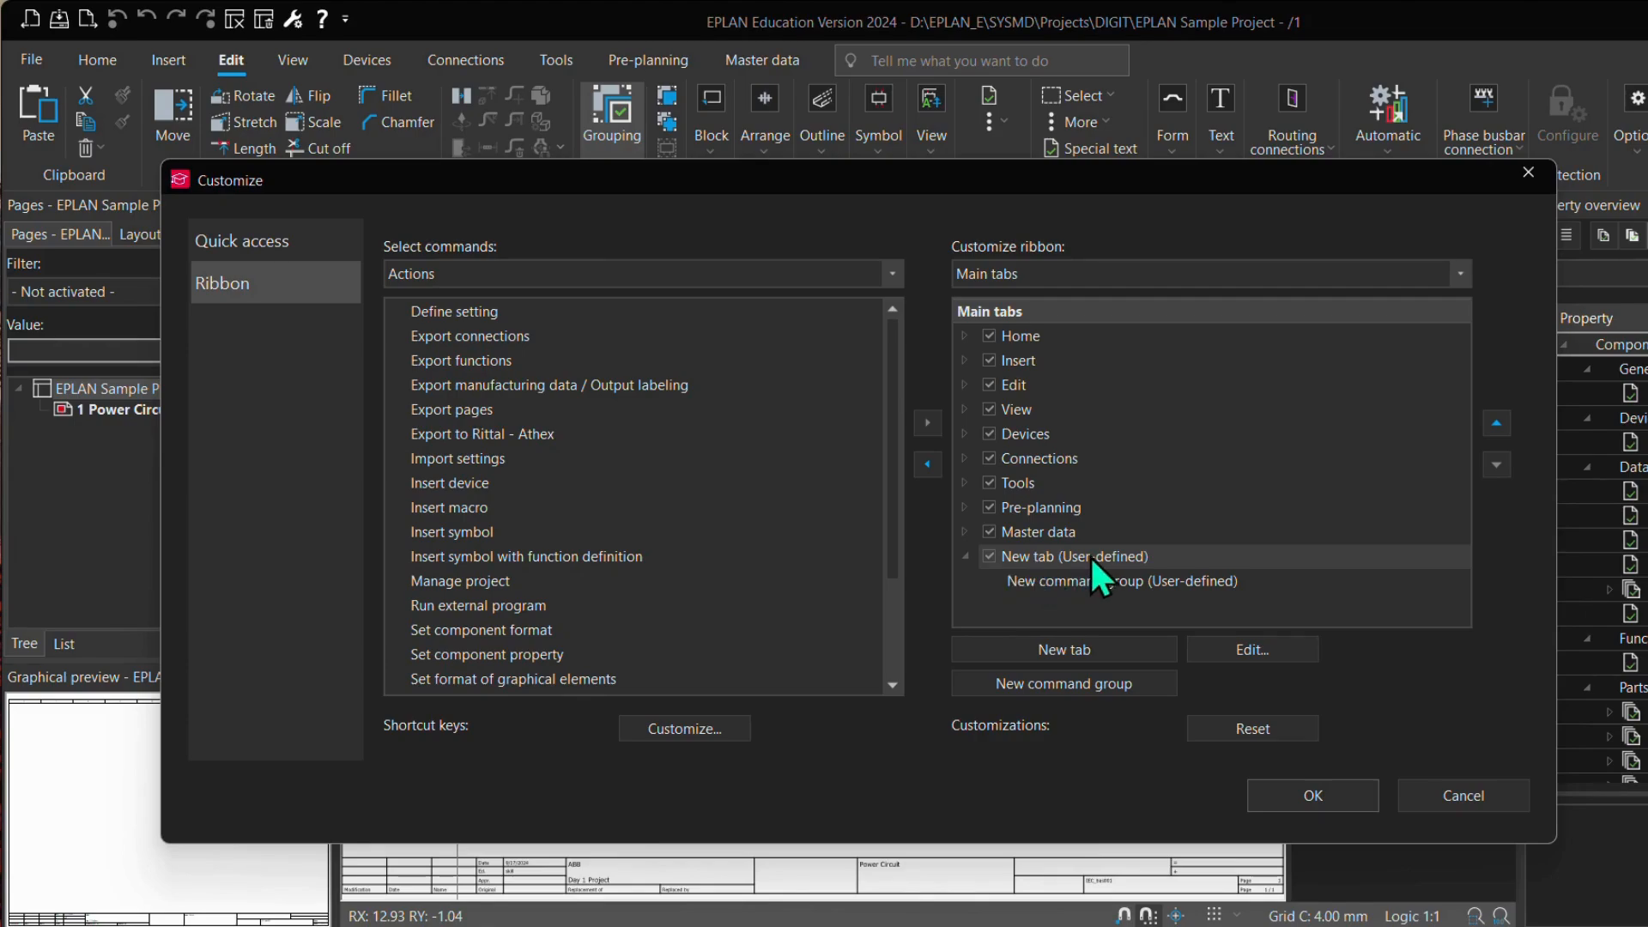
Step: Rename the new user-defined ribbon tab as eTrainers
{"action": "right_click", "coordinate": [1066, 559]}
{"action": "left_click", "coordinate": [1037, 560]}
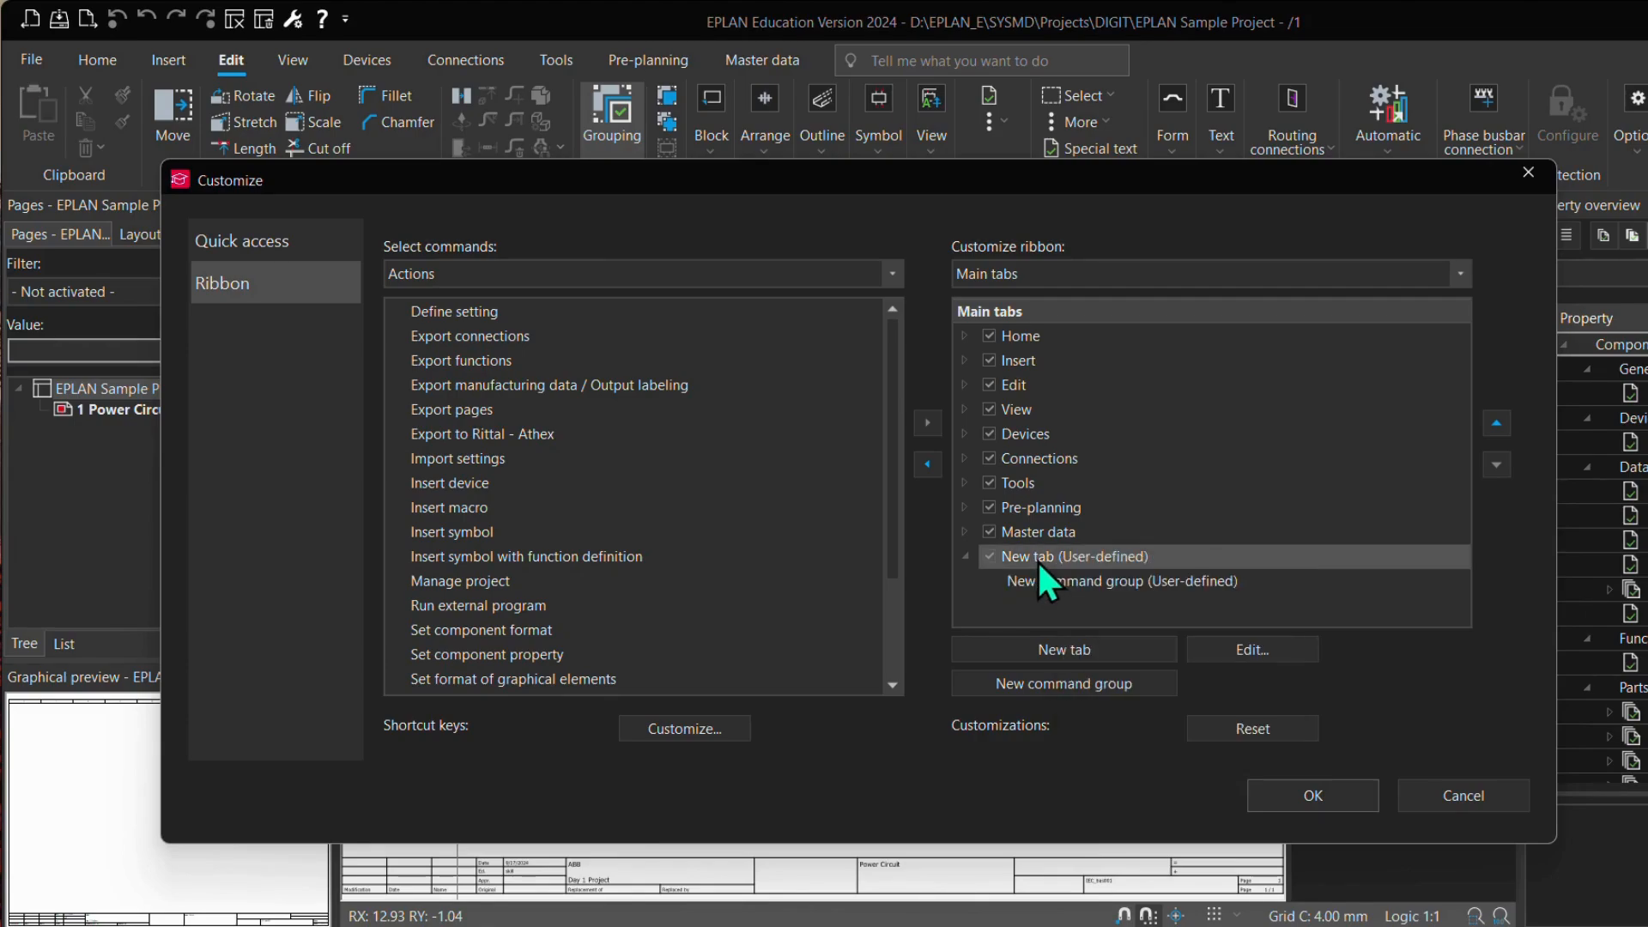
{"action": "right_click", "coordinate": [1115, 567]}
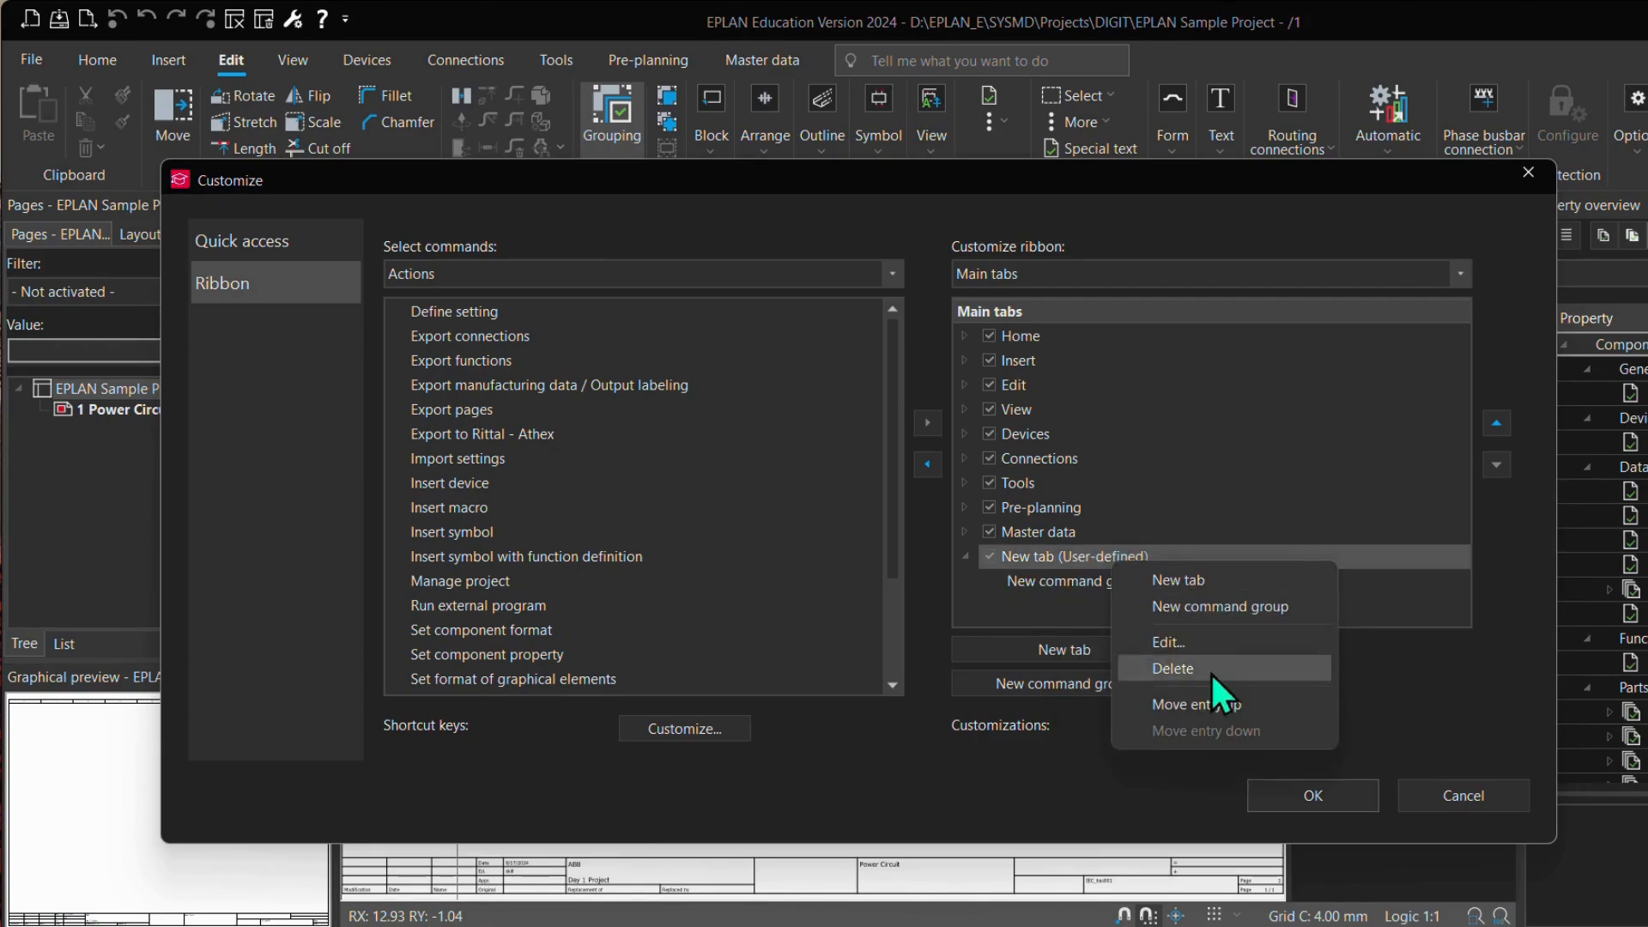
{"action": "left_click", "coordinate": [1177, 642]}
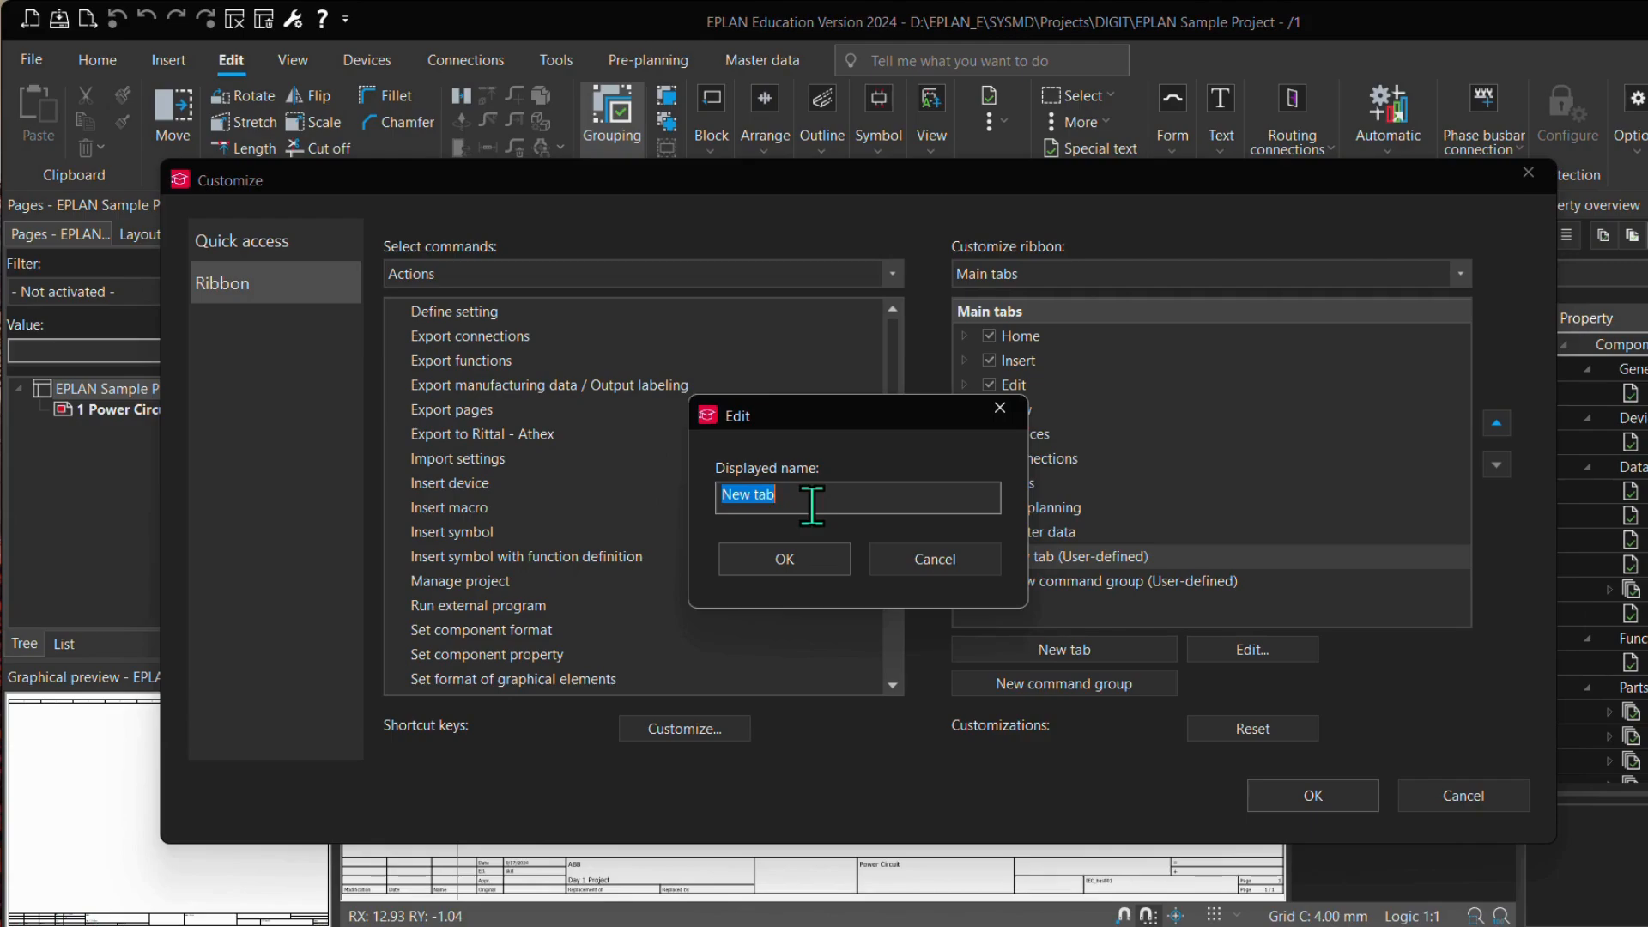
{"action": "type", "text": "eTrainers"}
{"action": "left_click", "coordinate": [820, 559]}
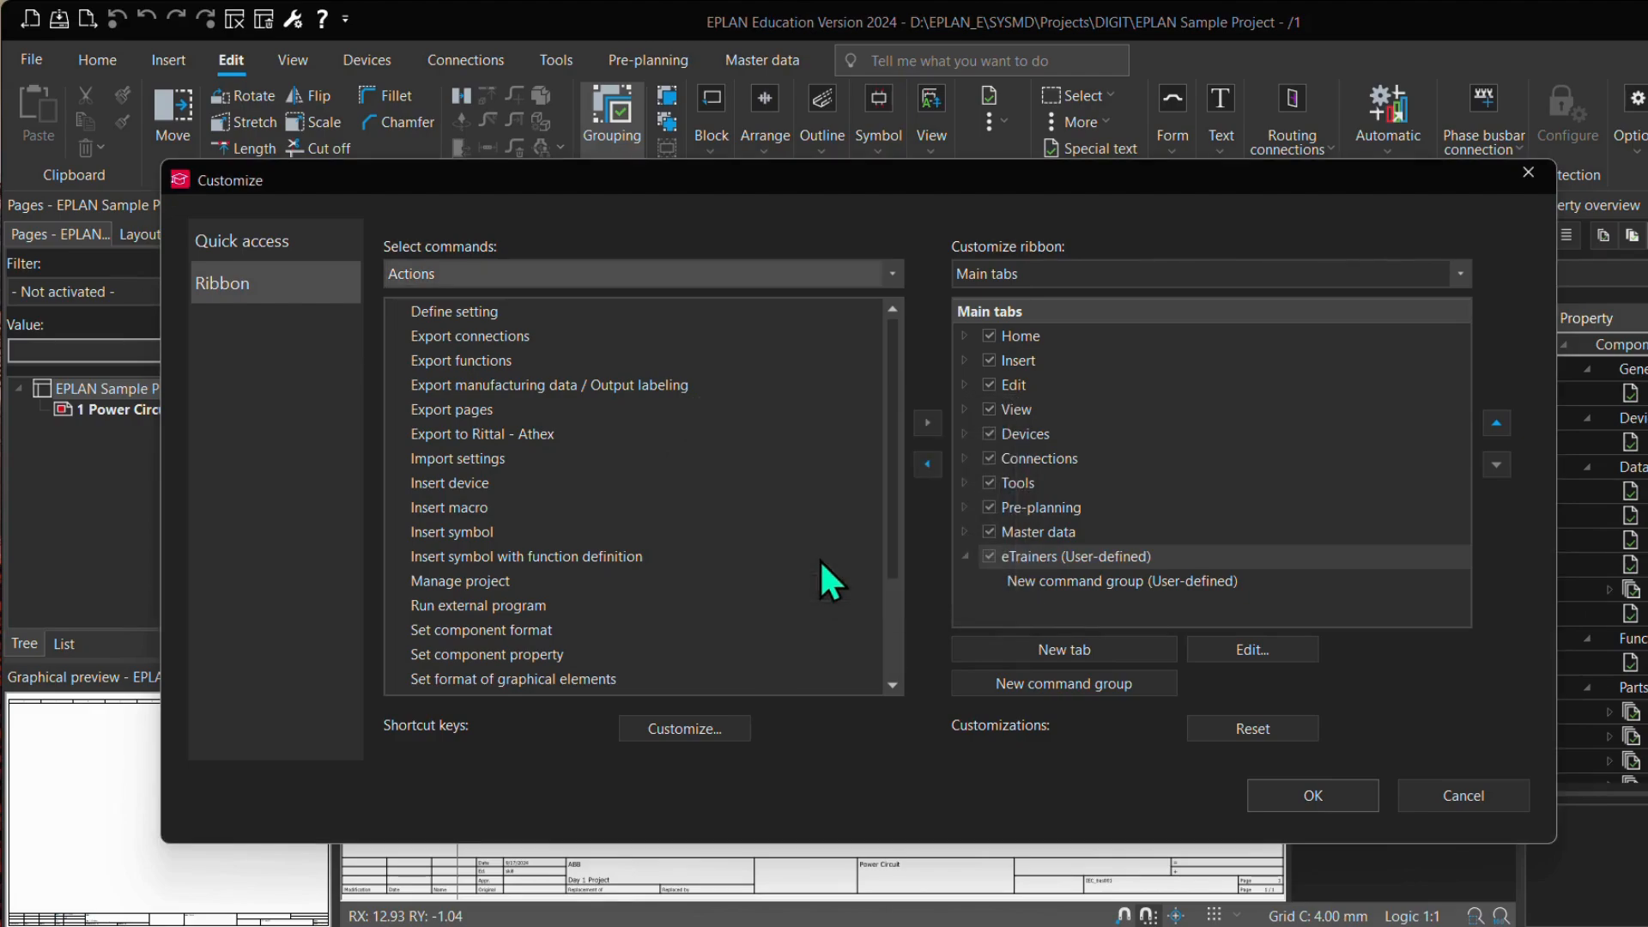
Step: Rename the new command group under the eTrainers tab as Insert
{"action": "left_click", "coordinate": [1063, 582]}
{"action": "right_click", "coordinate": [1063, 584]}
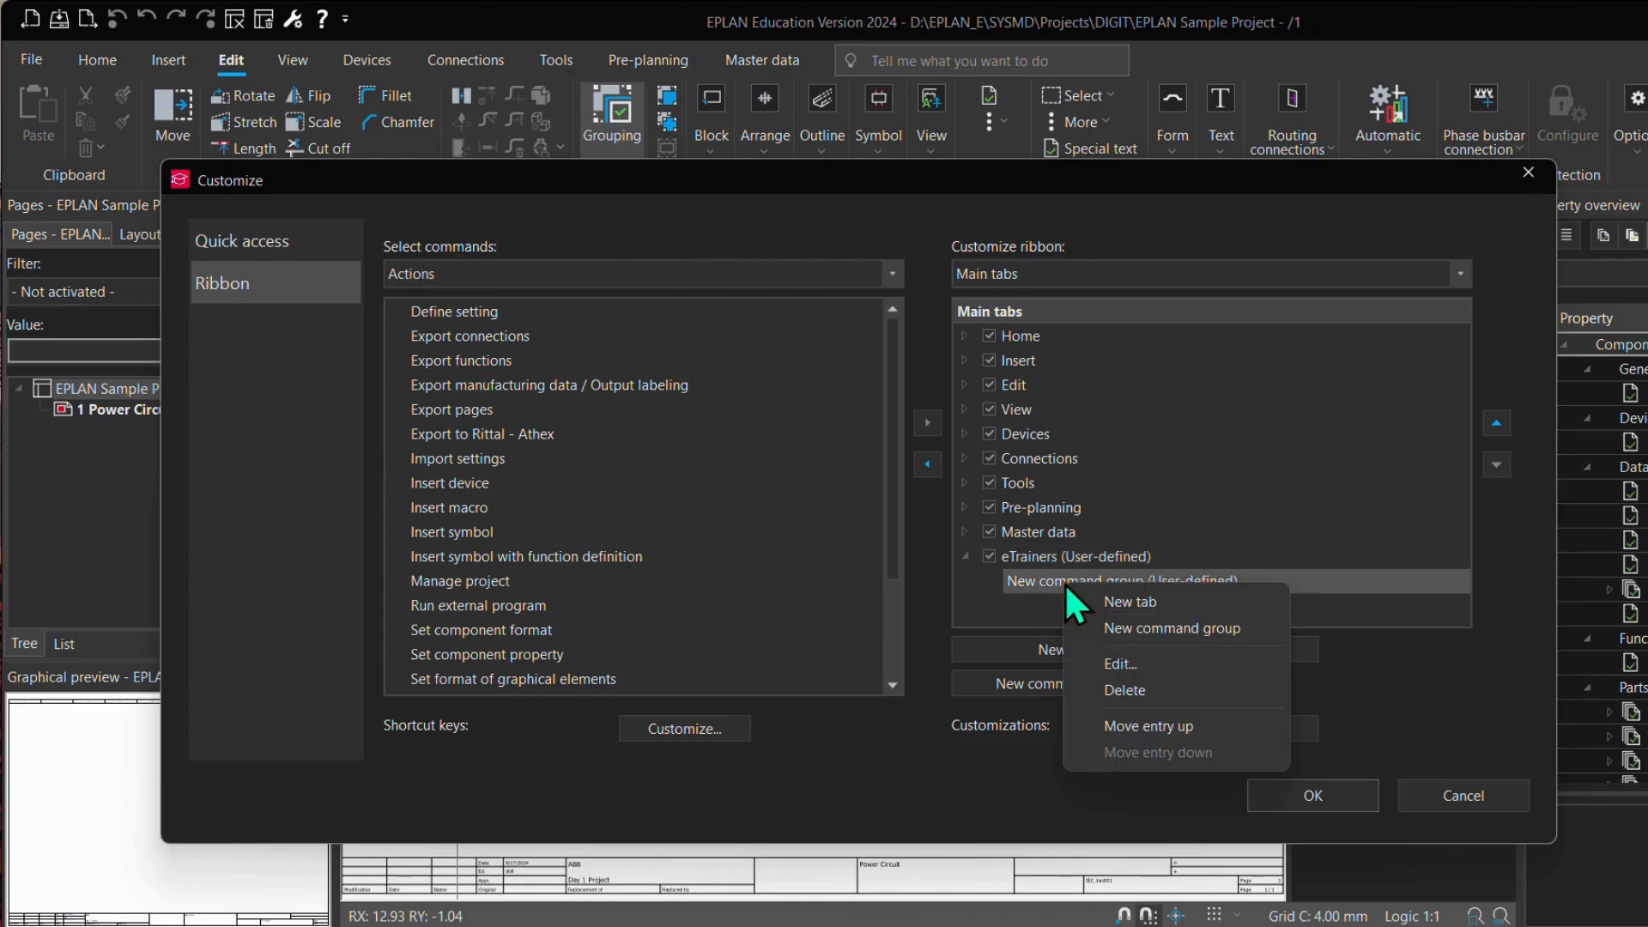
{"action": "left_click", "coordinate": [1120, 664]}
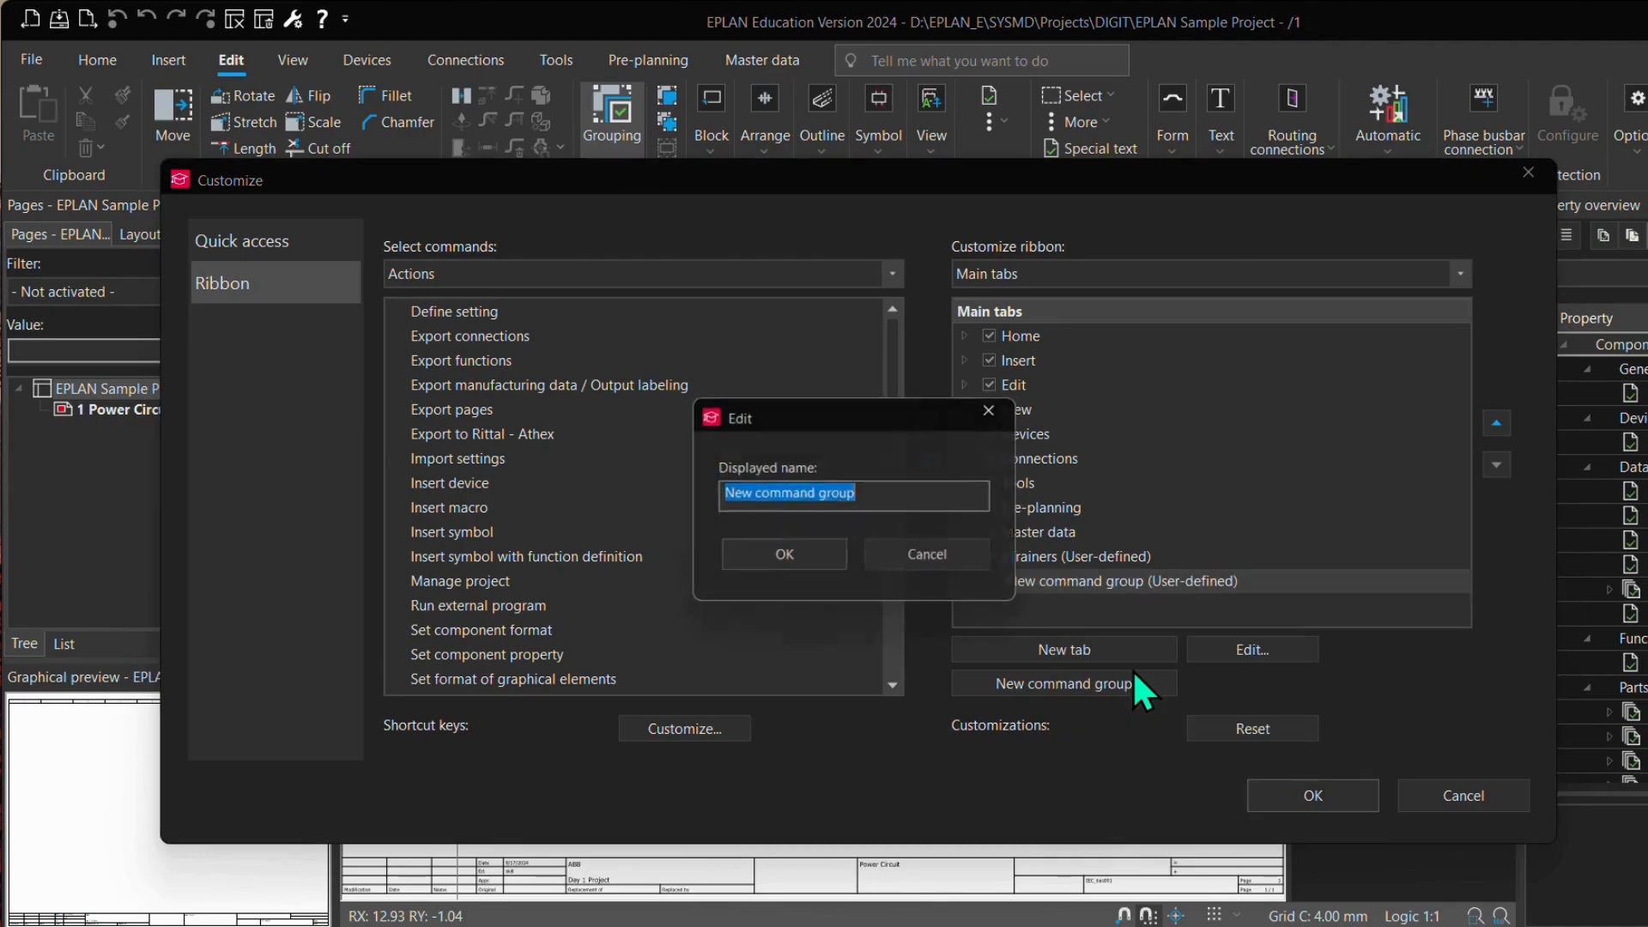
{"action": "type", "text": "Insert"}
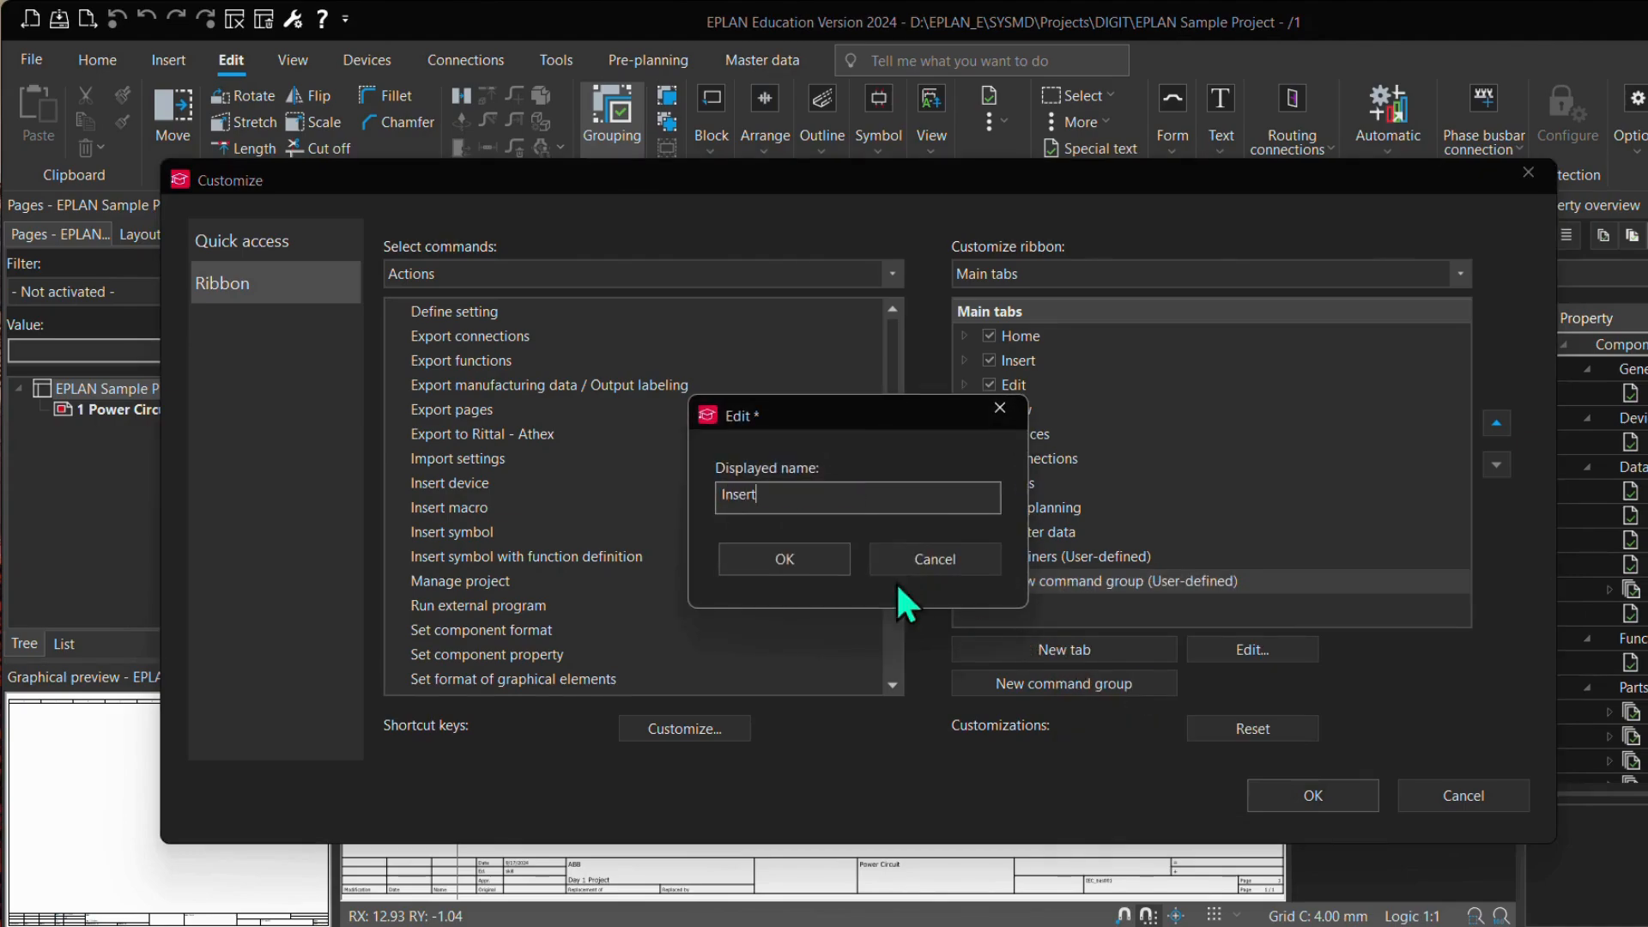
{"action": "left_click", "coordinate": [788, 559]}
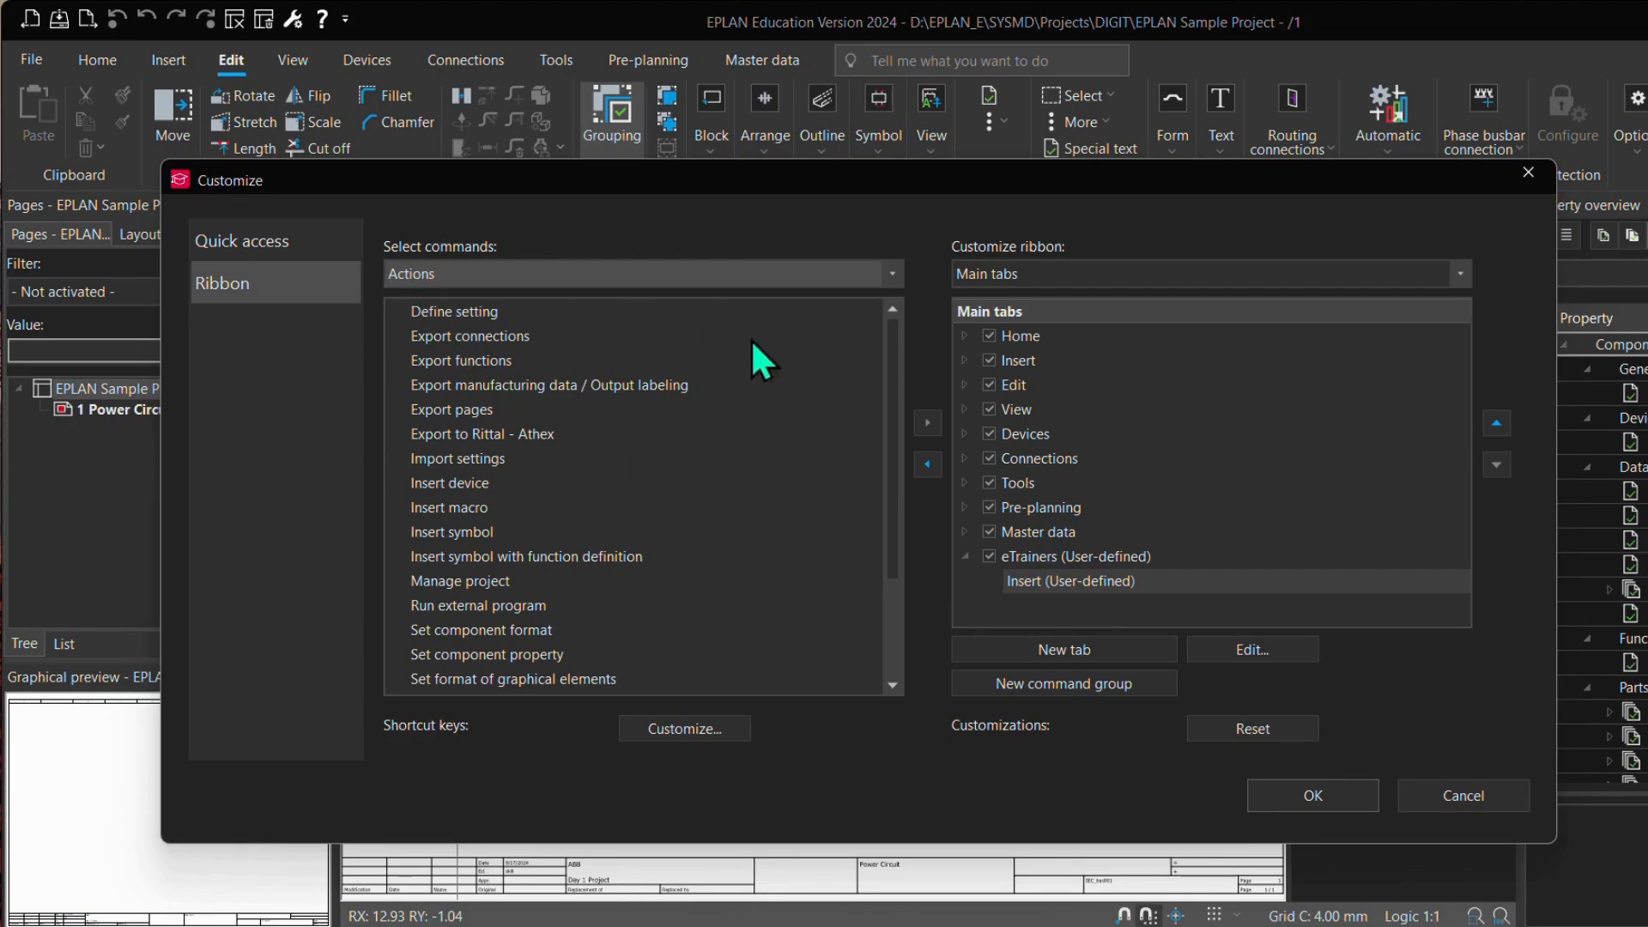
Step: Add Interruption point and Insert symbol (compatibility) from Further commands (Insert) to the Insert group of the eTrainers tab
{"action": "left_click", "coordinate": [457, 273]}
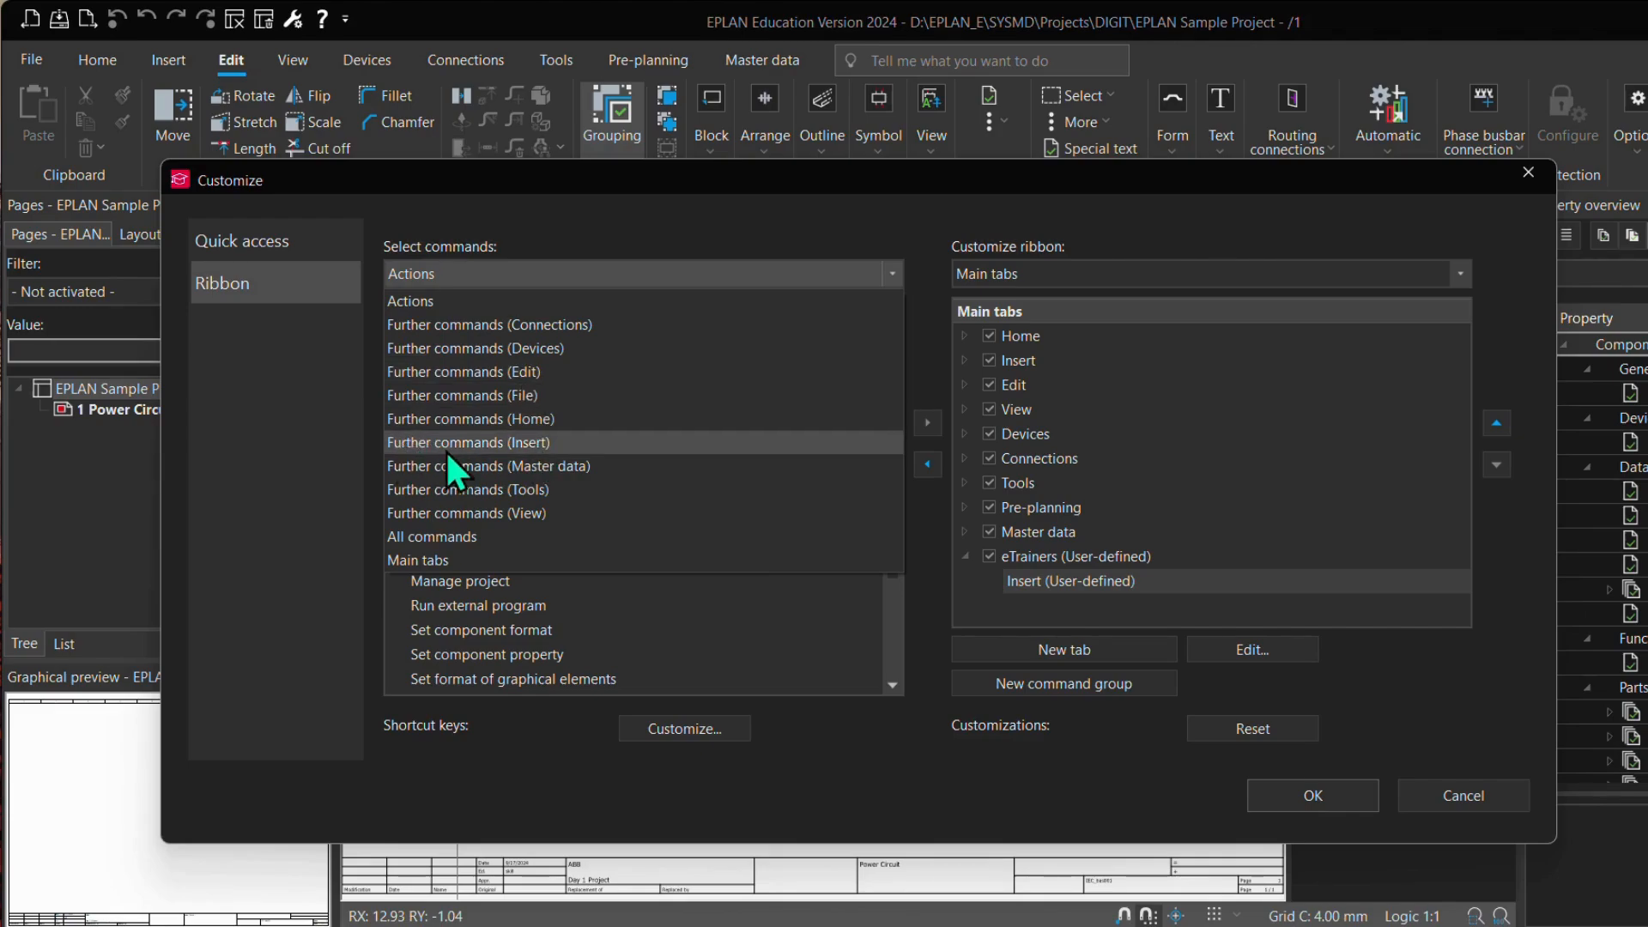
{"action": "left_click", "coordinate": [473, 445]}
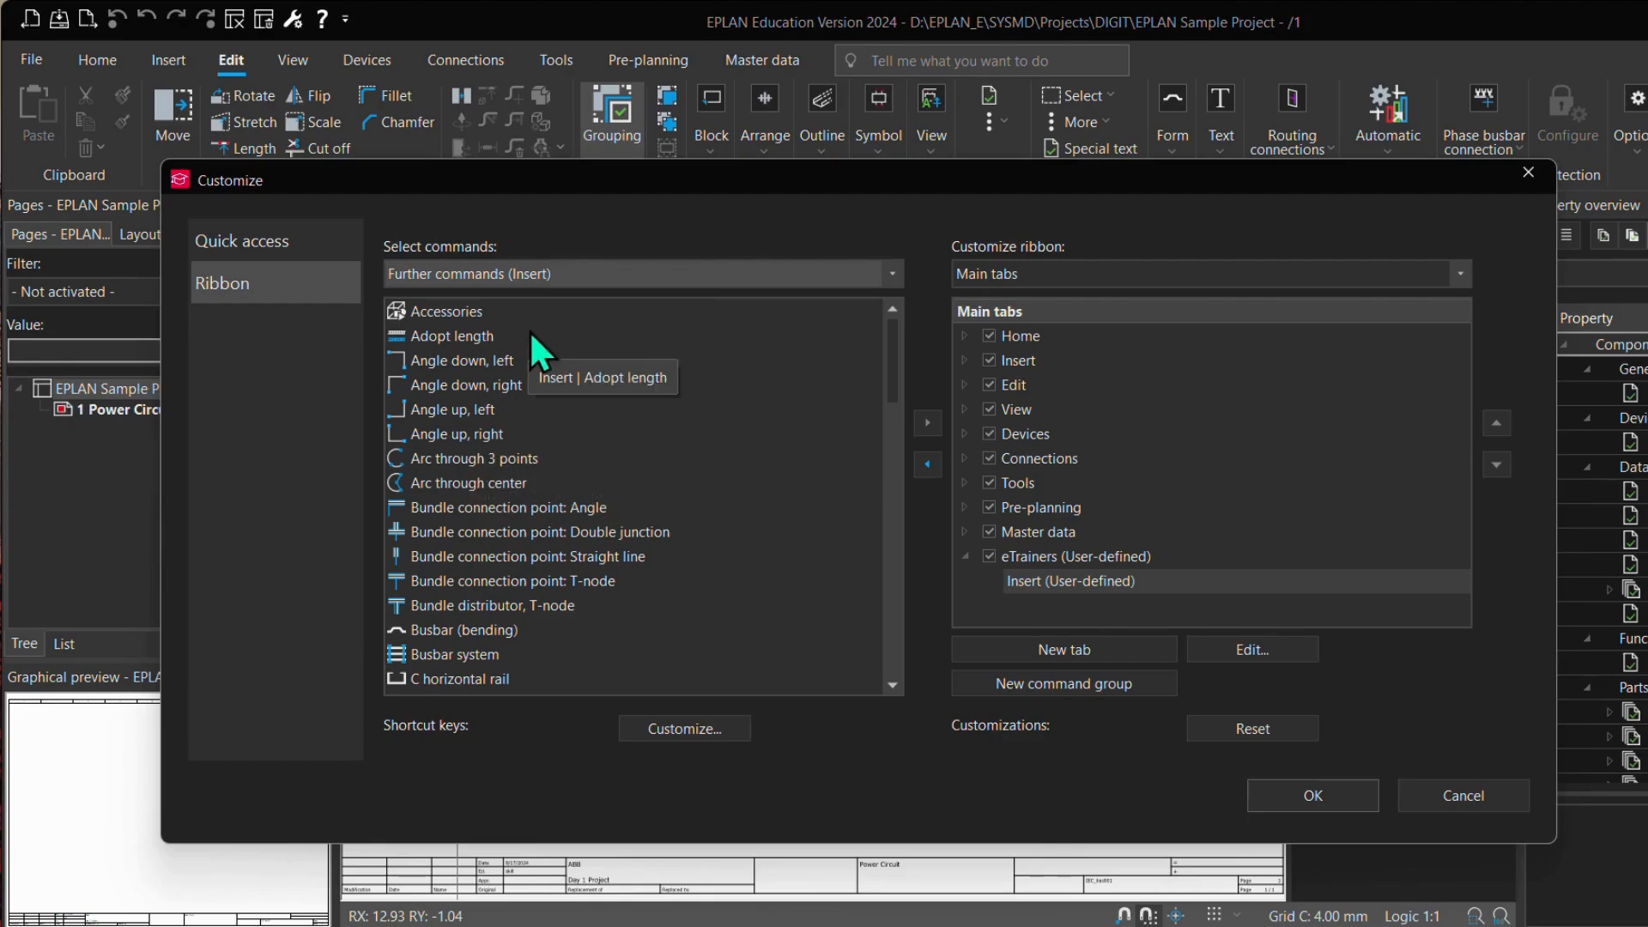
{"action": "scroll", "coordinate": [566, 567], "scroll_direction": "down", "scroll_amount": 4}
{"action": "scroll", "coordinate": [574, 552], "scroll_direction": "down", "scroll_amount": 3}
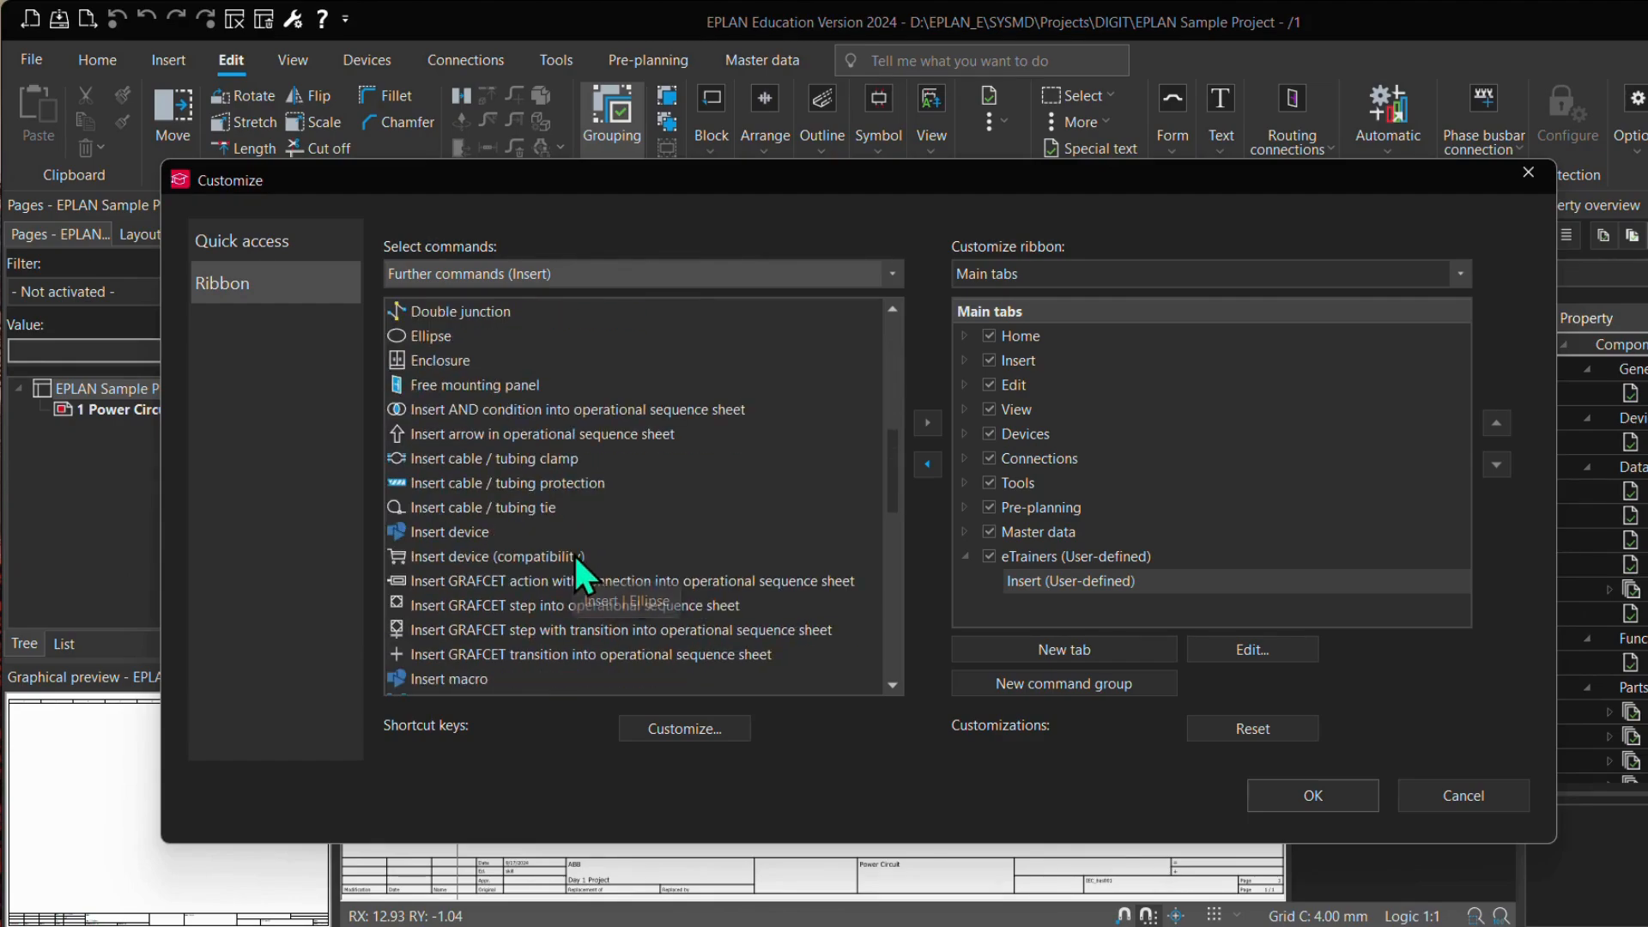
{"action": "scroll", "coordinate": [575, 552], "scroll_direction": "down", "scroll_amount": 4}
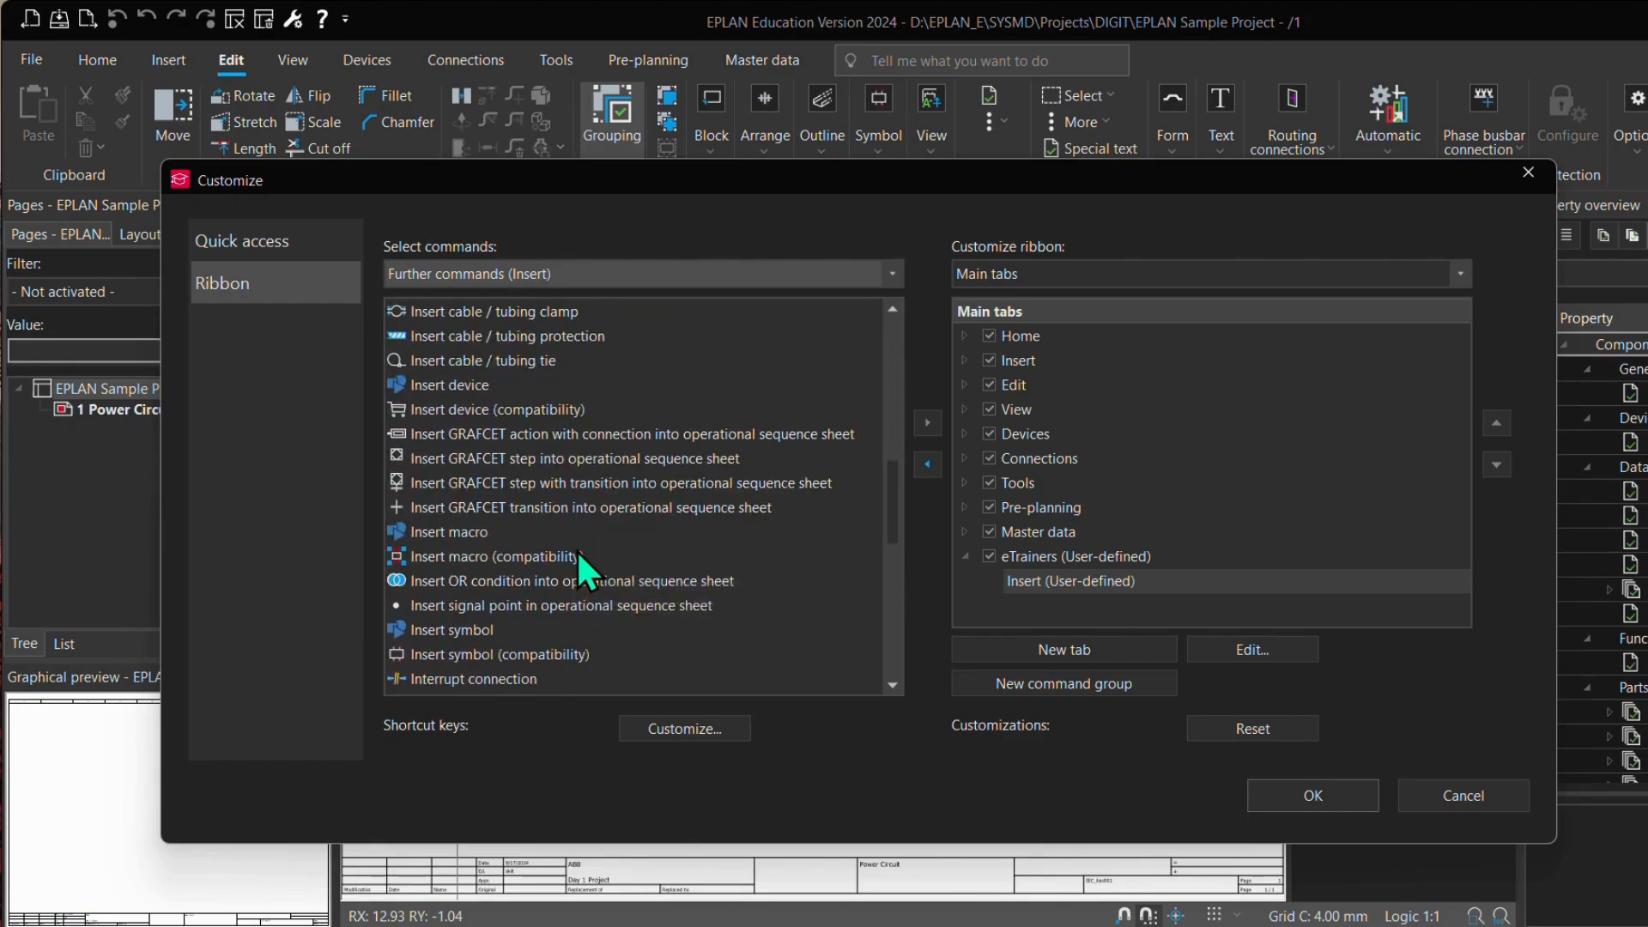
{"action": "scroll", "coordinate": [570, 549], "scroll_direction": "down", "scroll_amount": 1}
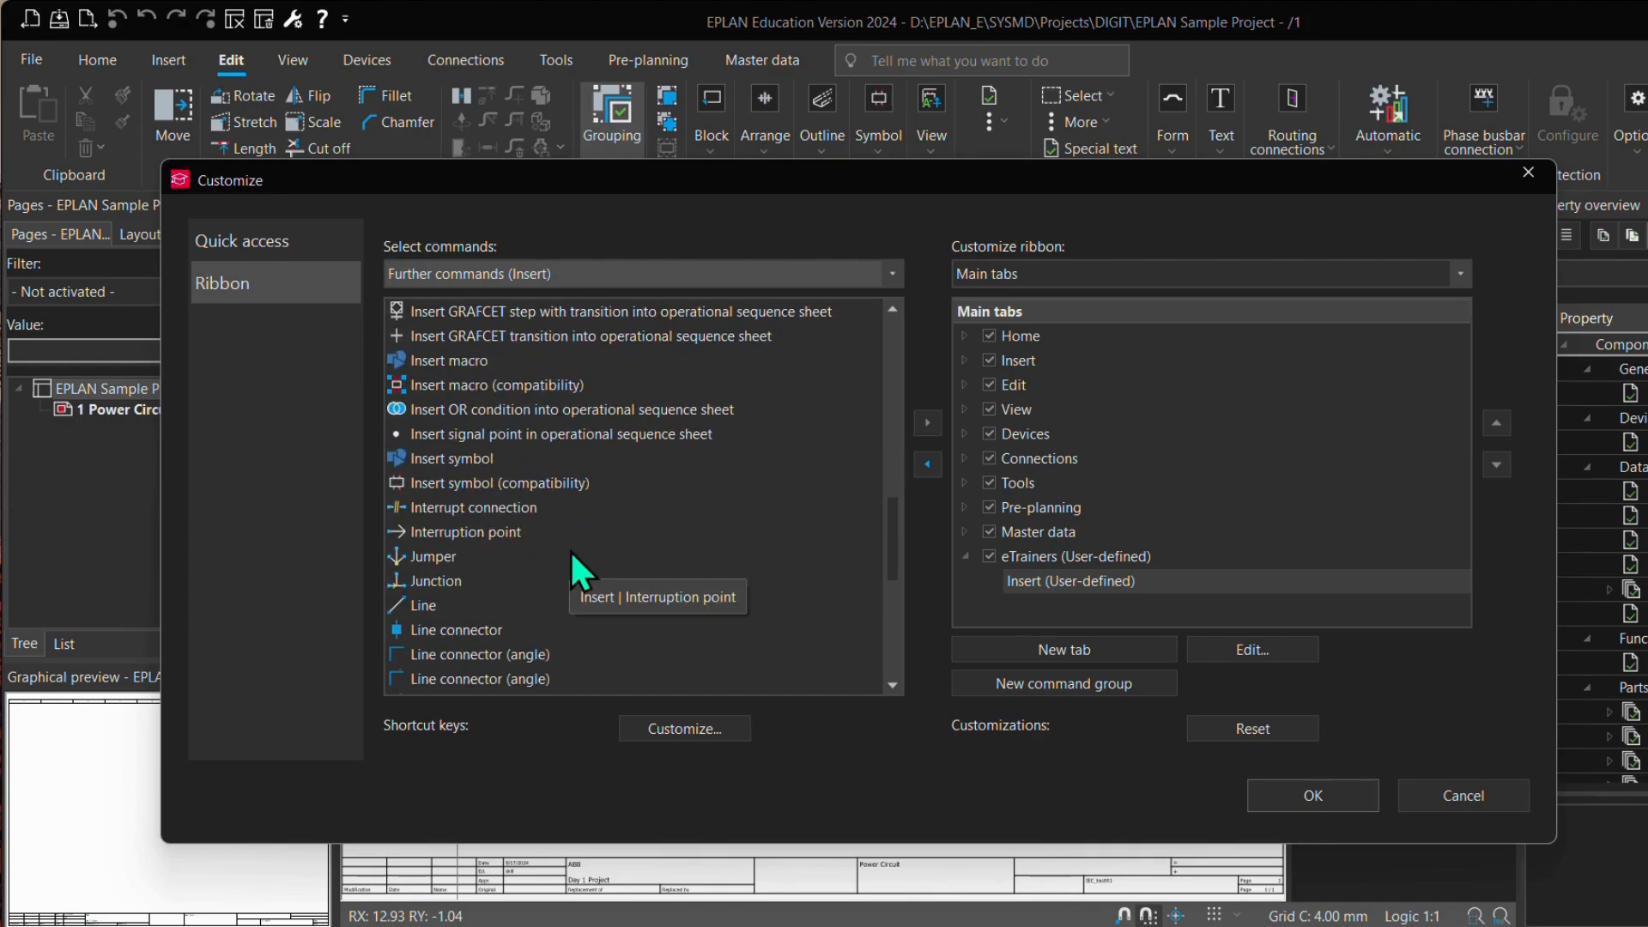
{"action": "left_click", "coordinate": [458, 462]}
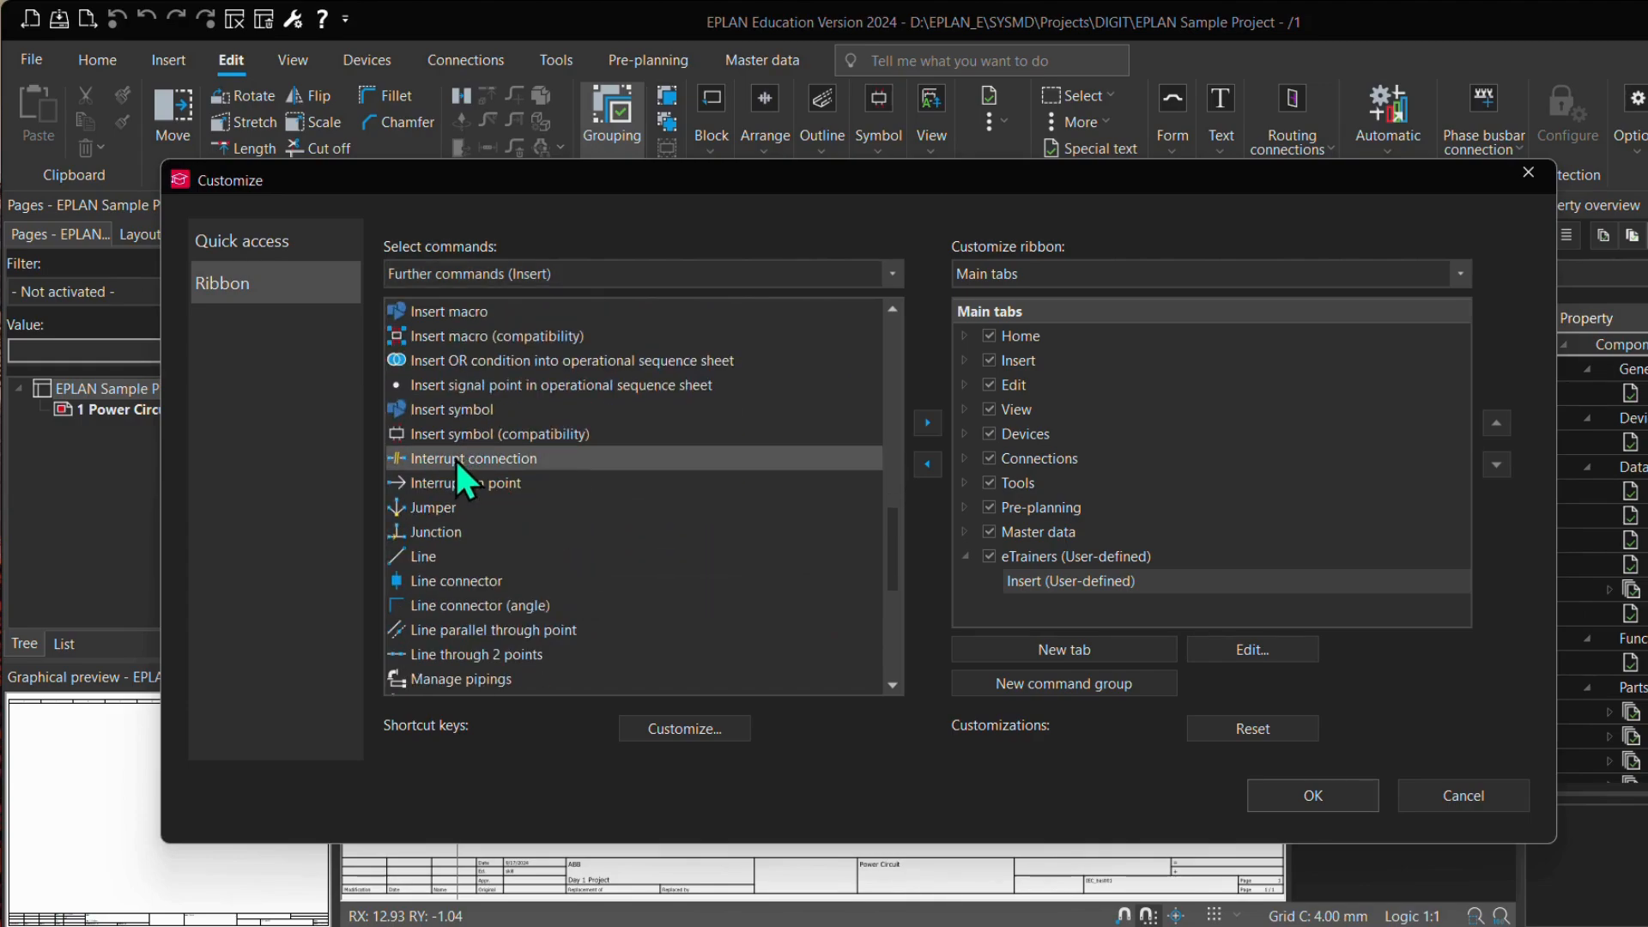
{"action": "left_click", "coordinate": [455, 483]}
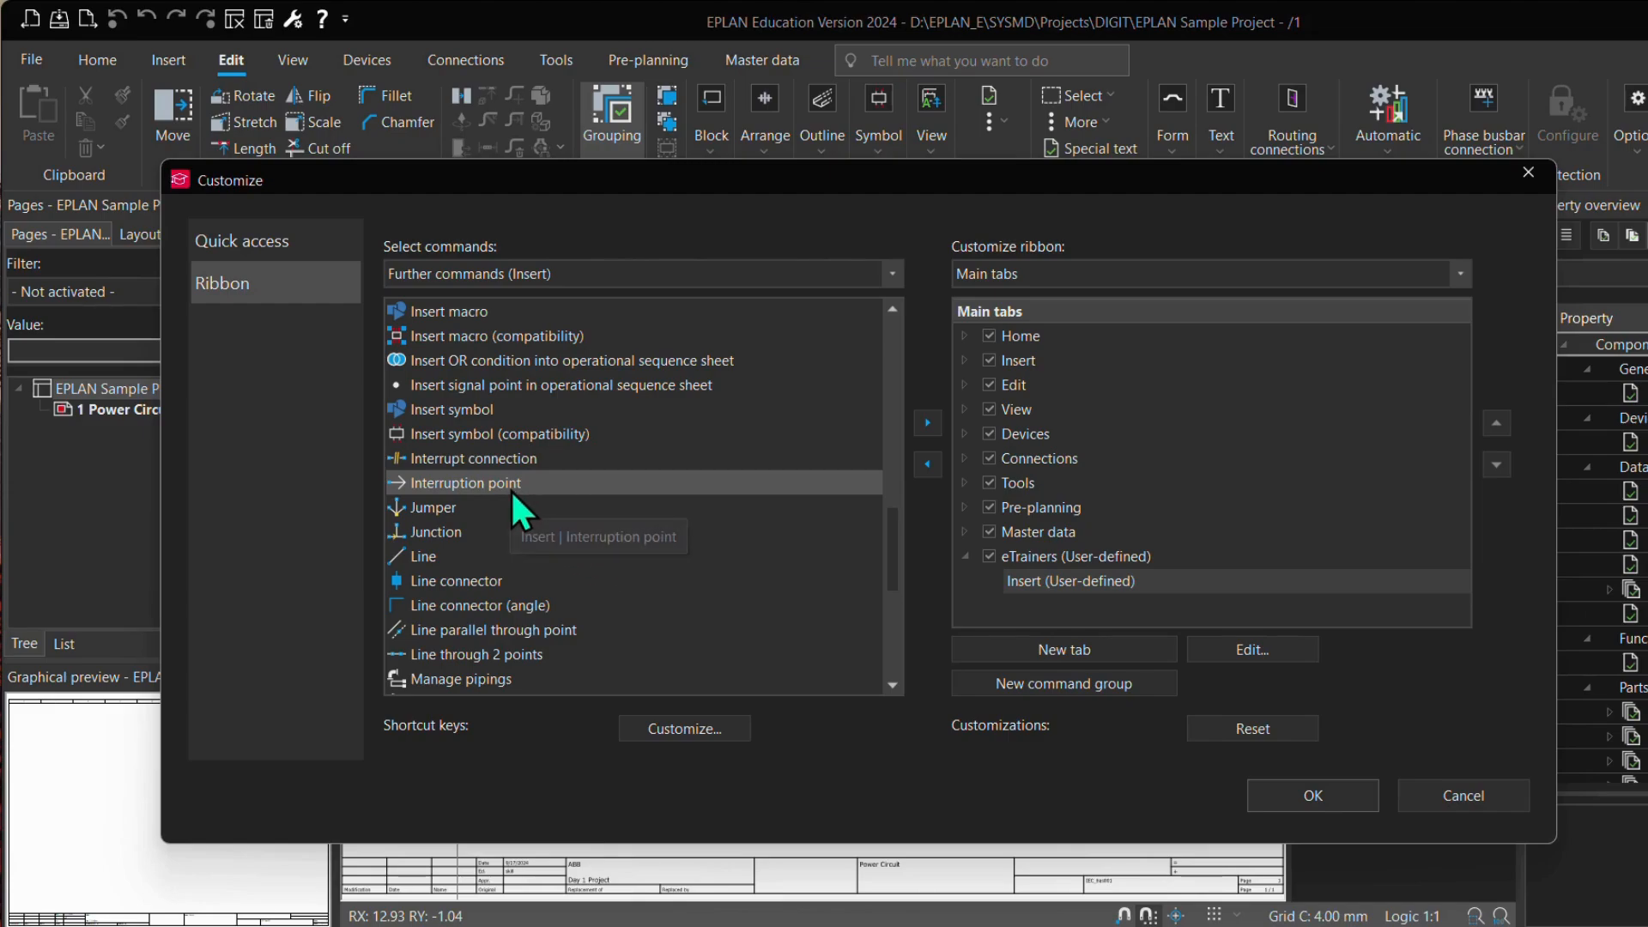
{"action": "left_click", "coordinate": [929, 420]}
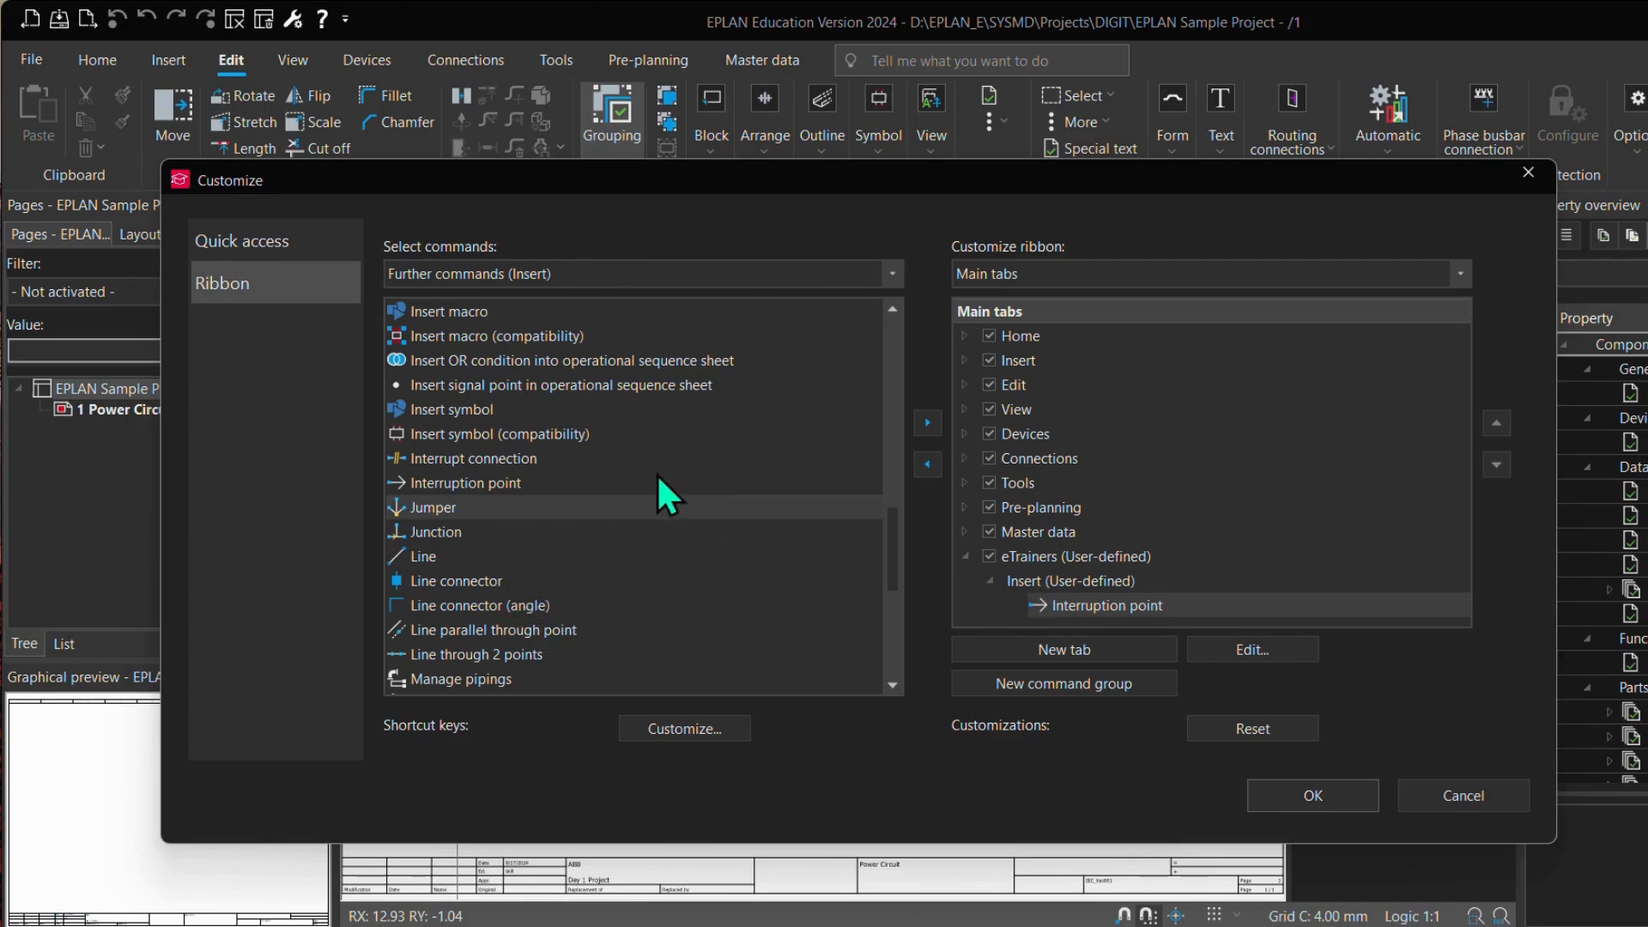
{"action": "left_click", "coordinate": [517, 431]}
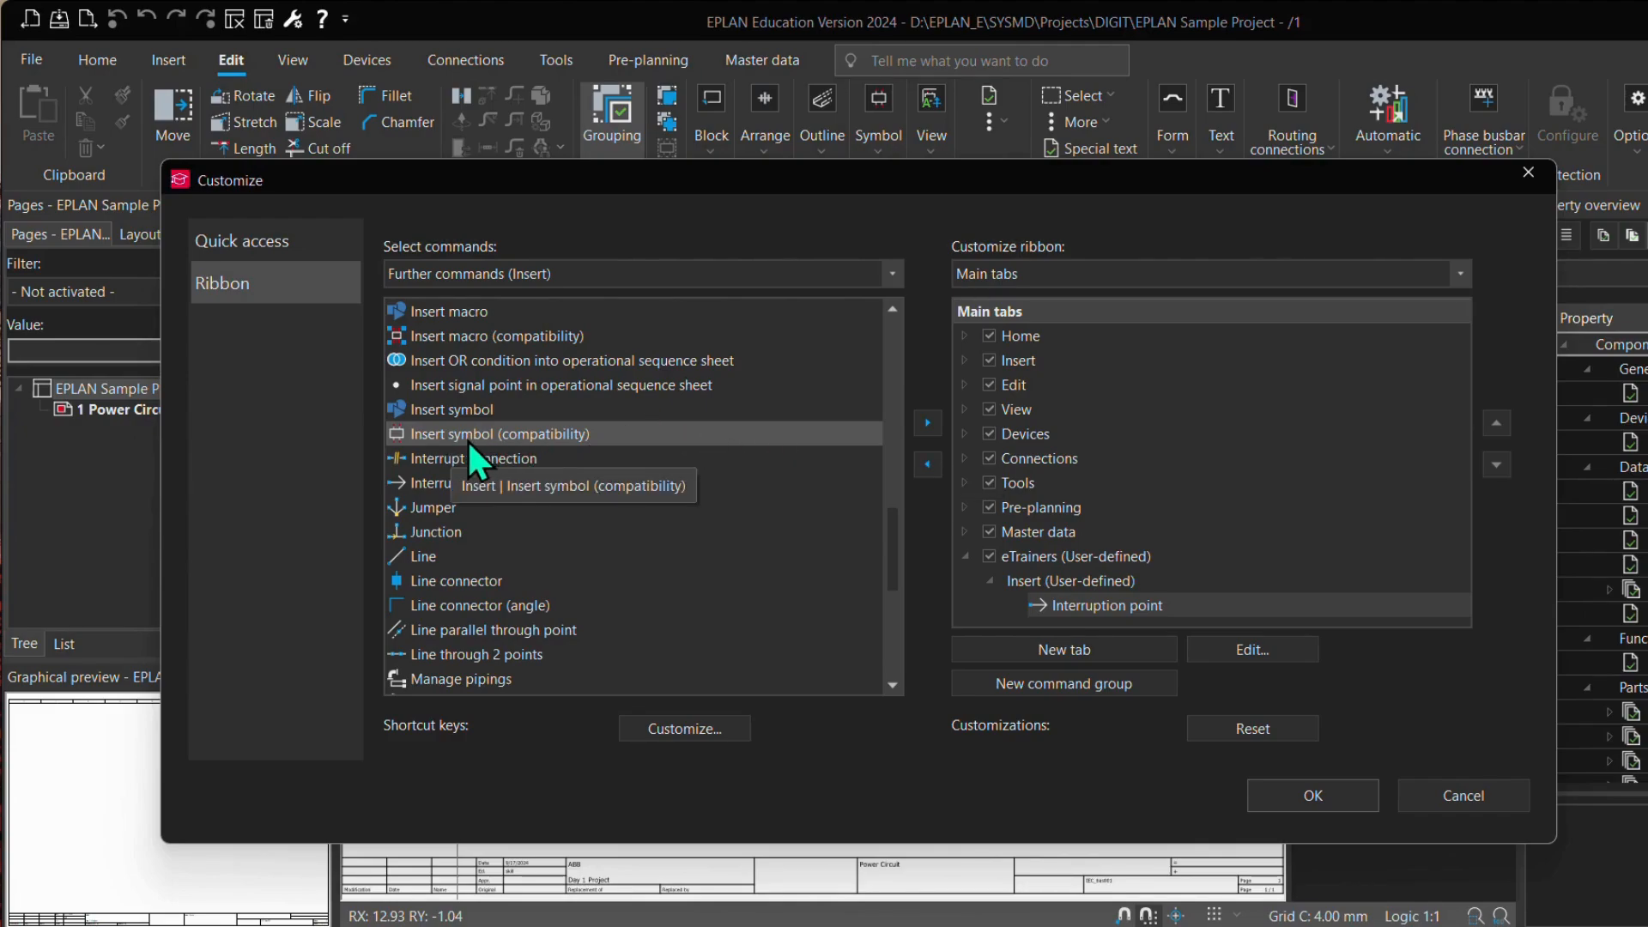
{"action": "left_click", "coordinate": [927, 425]}
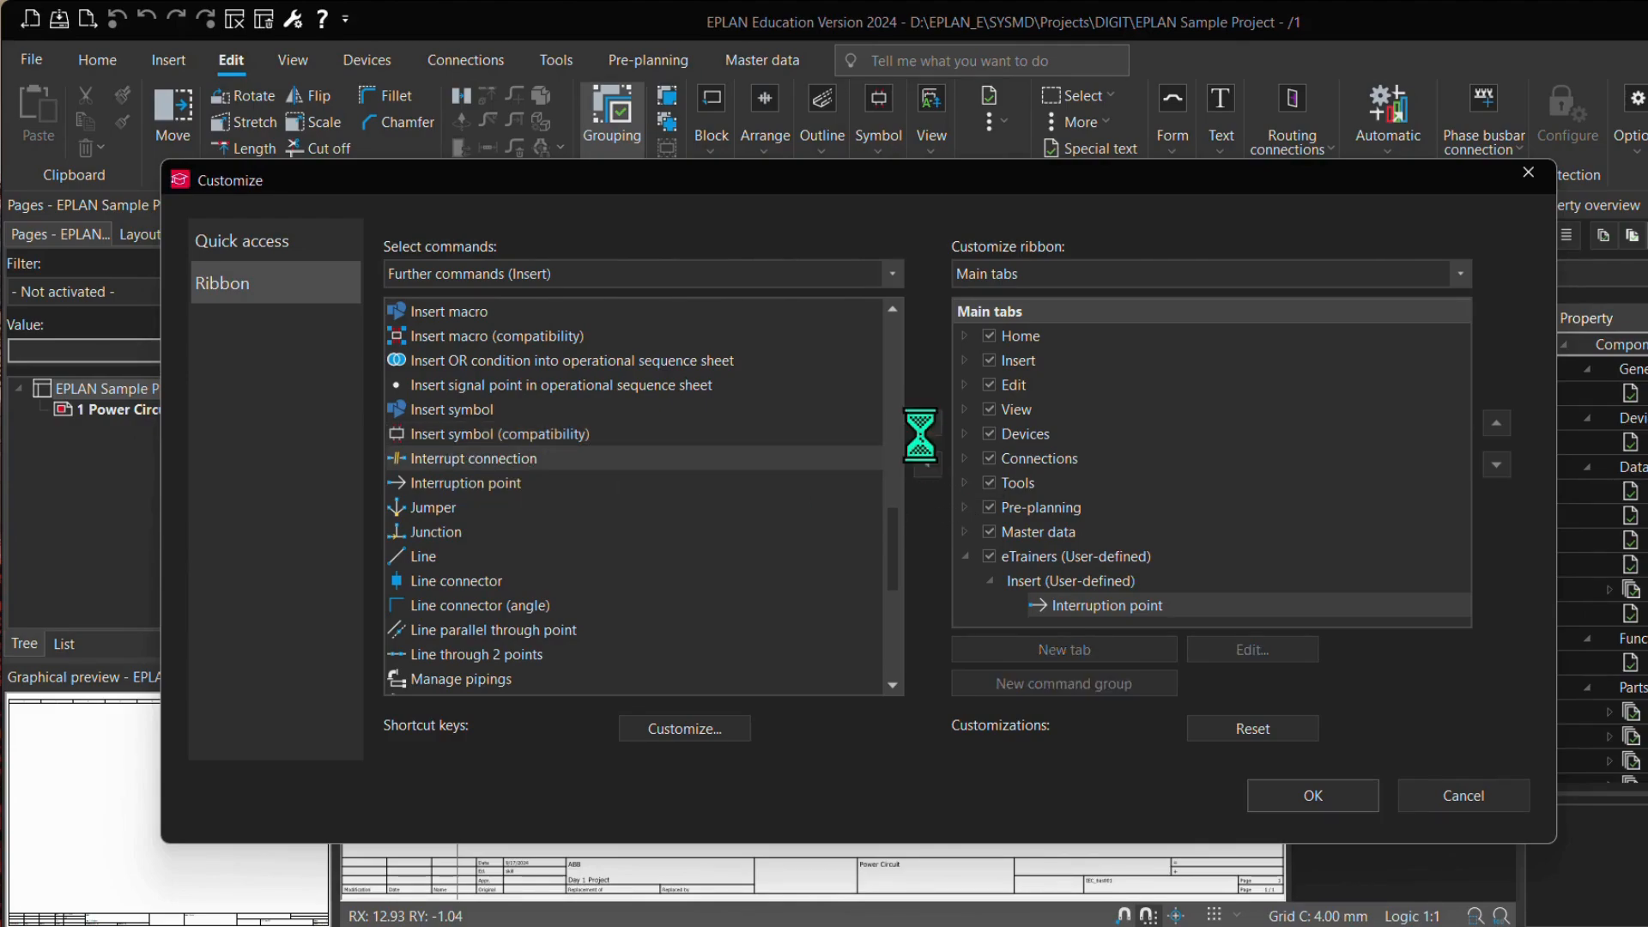
Step: Add the Angle down, left and Angle down, right commands to the Insert group of the eTrainers tab
{"action": "scroll", "coordinate": [562, 579], "scroll_direction": "up", "scroll_amount": 3}
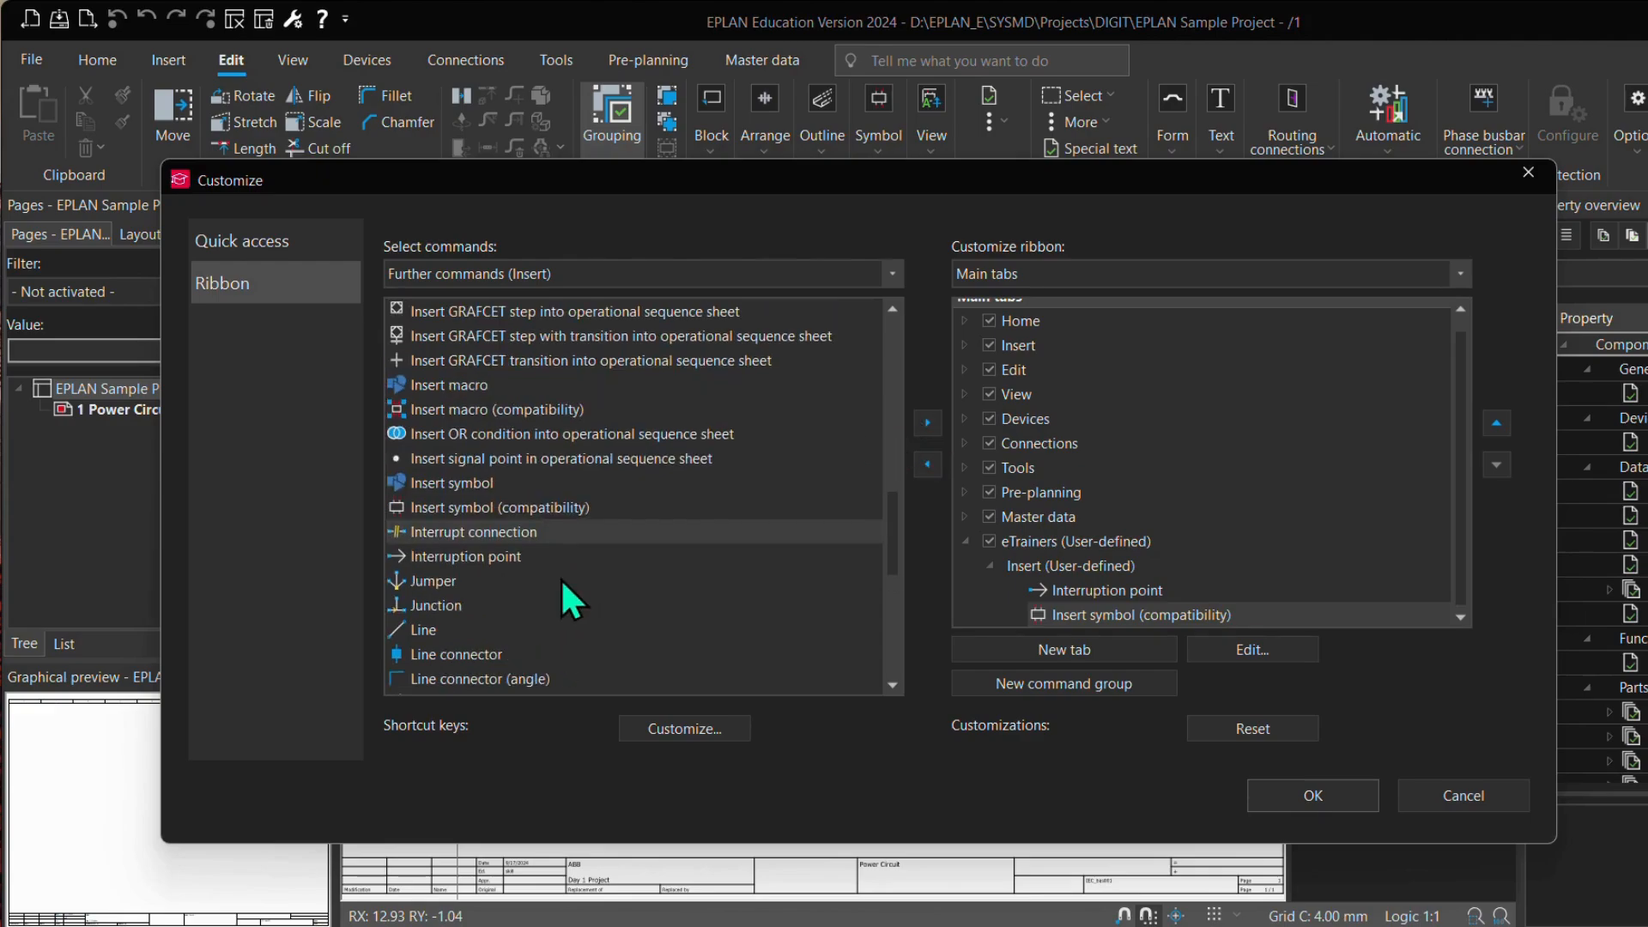
{"action": "scroll", "coordinate": [513, 544], "scroll_direction": "up", "scroll_amount": 3}
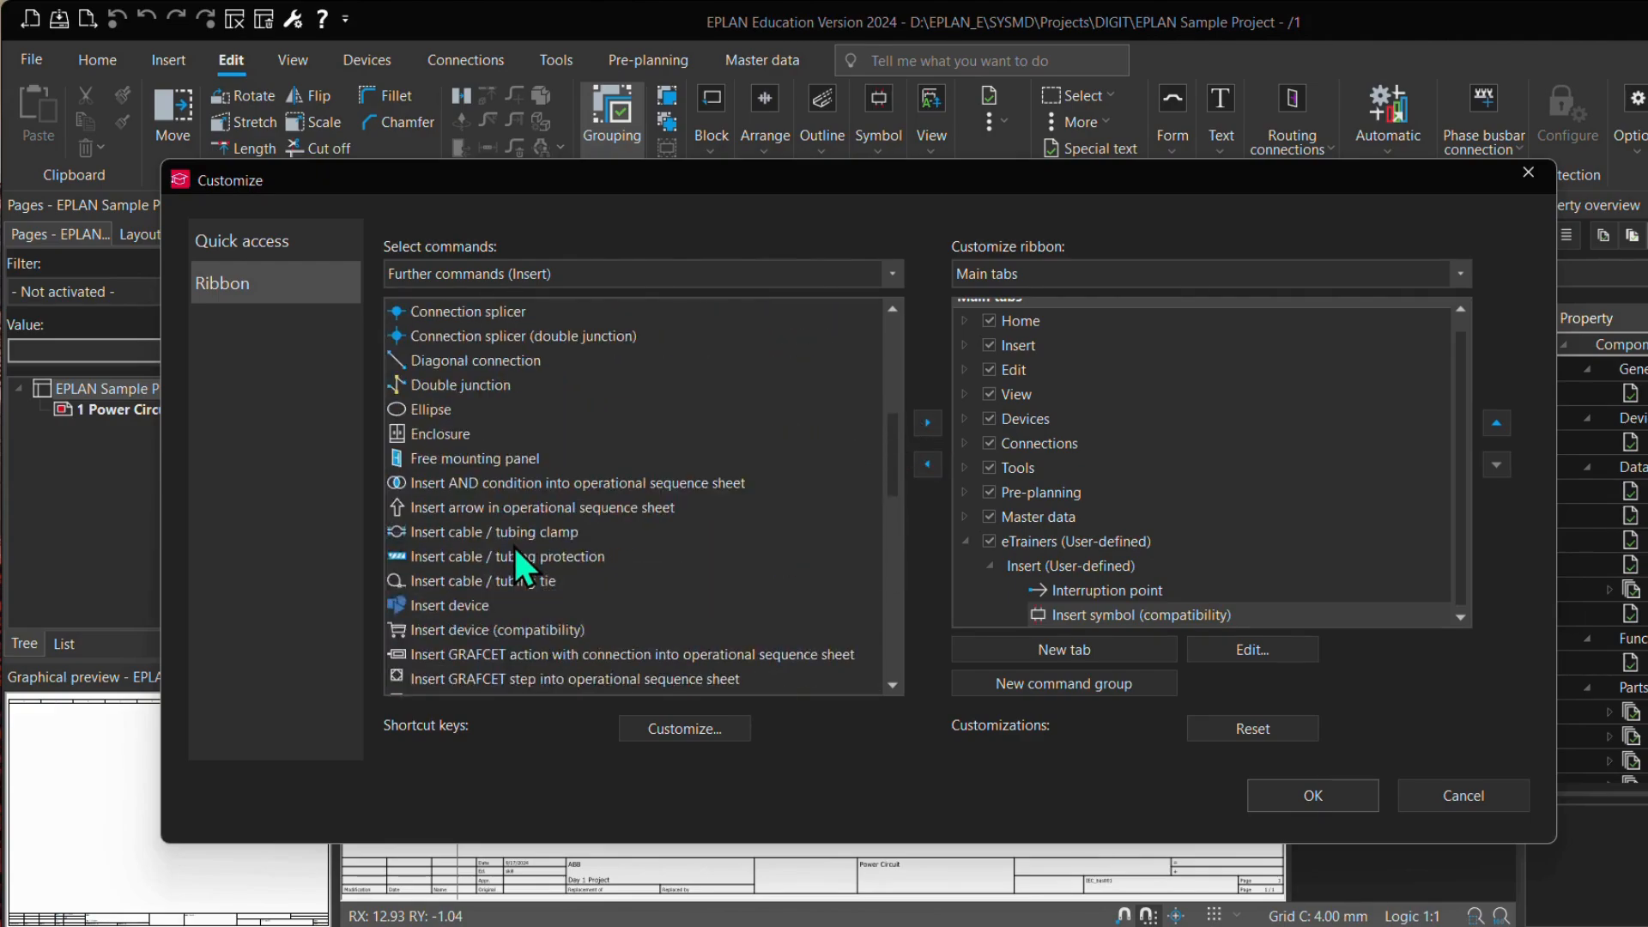
{"action": "scroll", "coordinate": [514, 543], "scroll_direction": "up", "scroll_amount": 3}
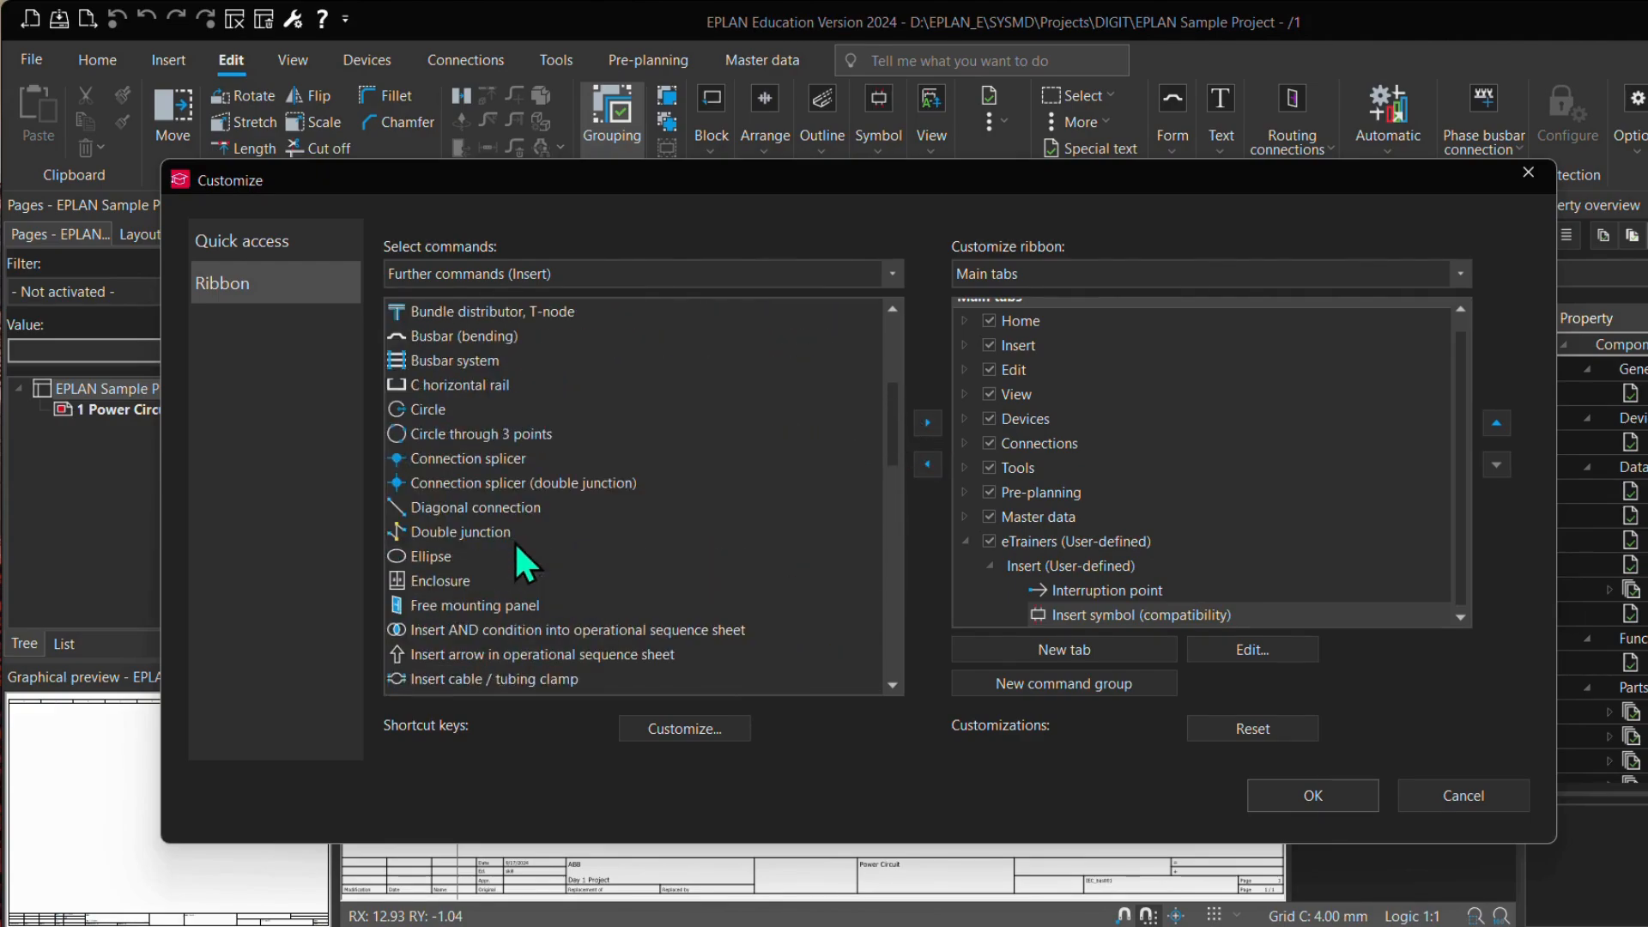
{"action": "scroll", "coordinate": [514, 543], "scroll_direction": "up", "scroll_amount": 3}
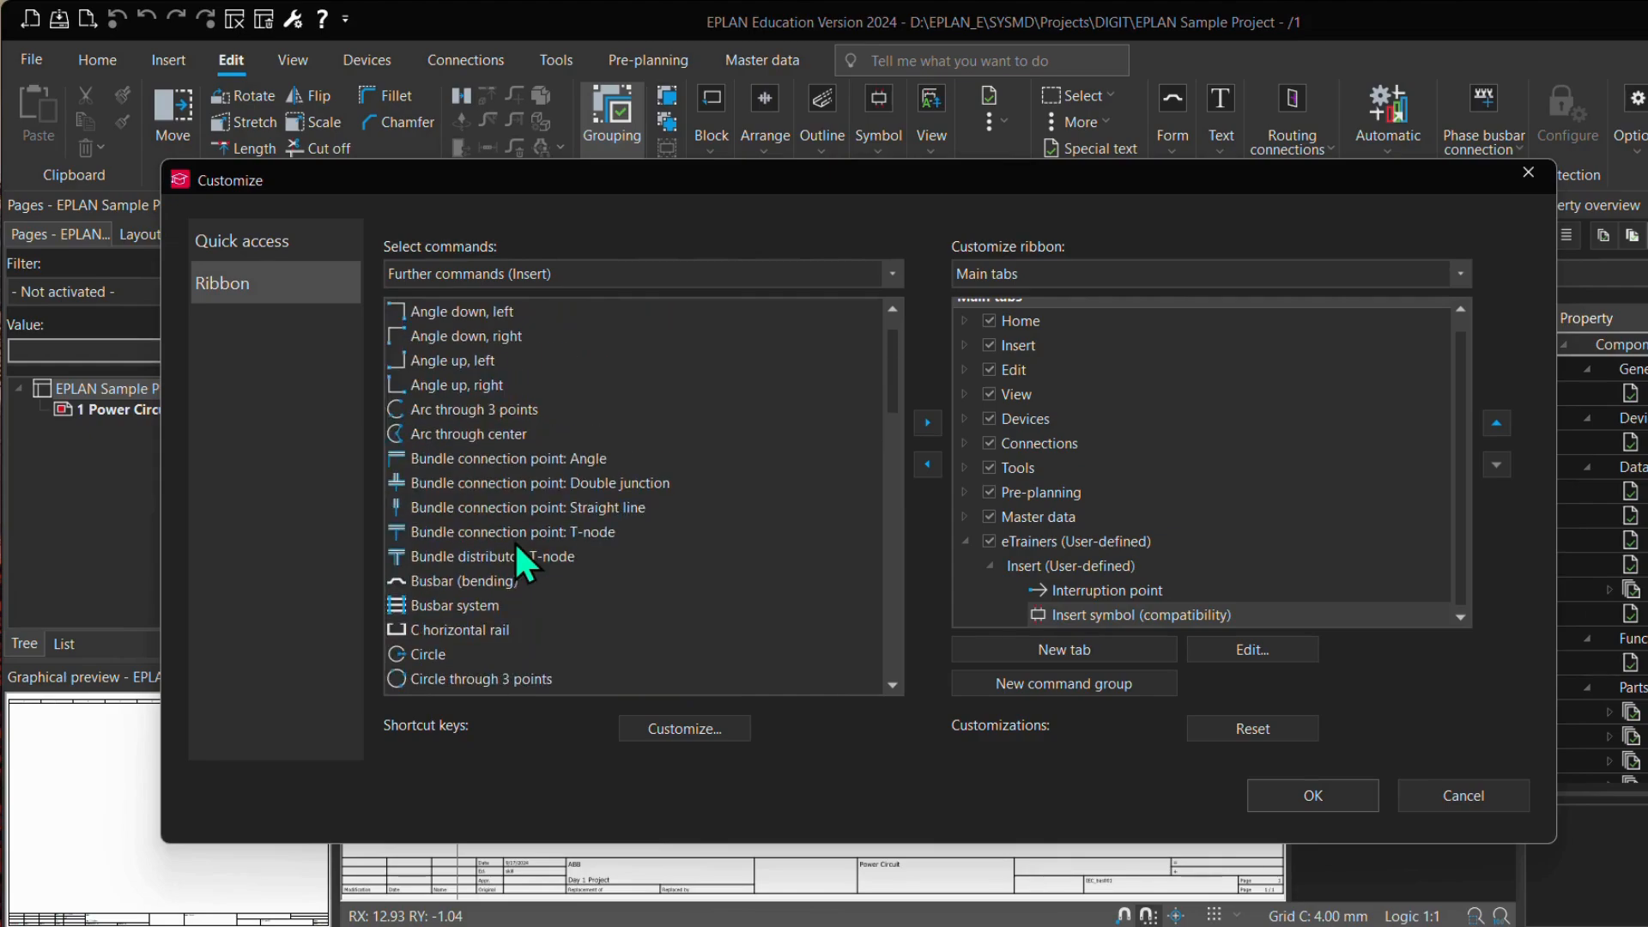
{"action": "left_click", "coordinate": [425, 361]}
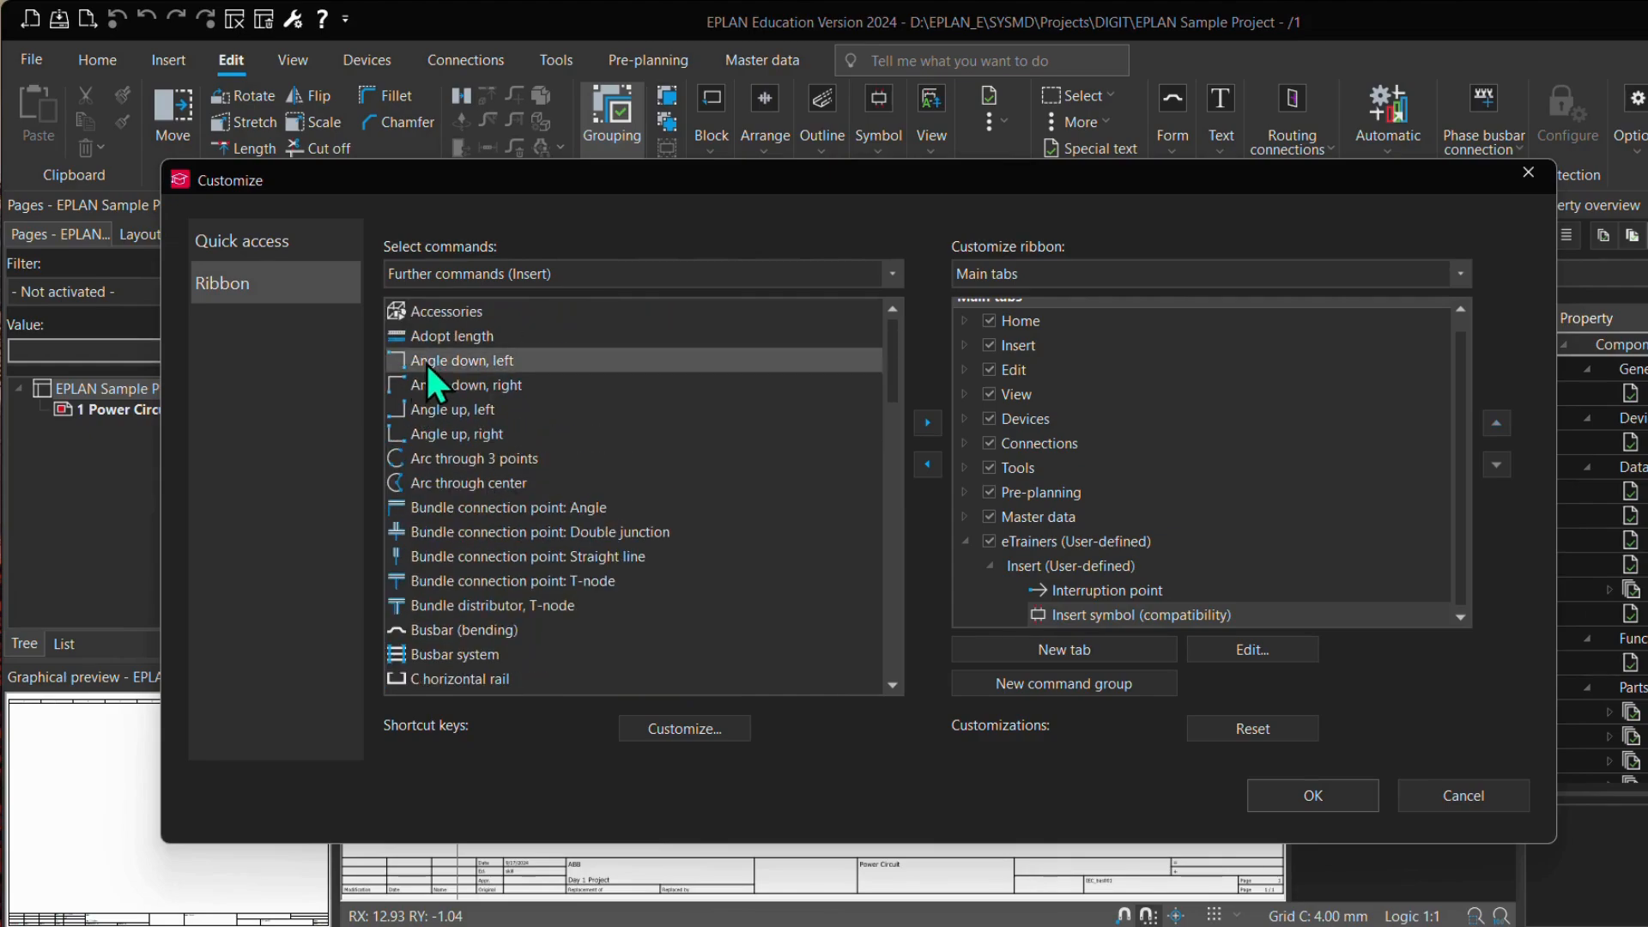
{"action": "left_click", "coordinate": [927, 422]}
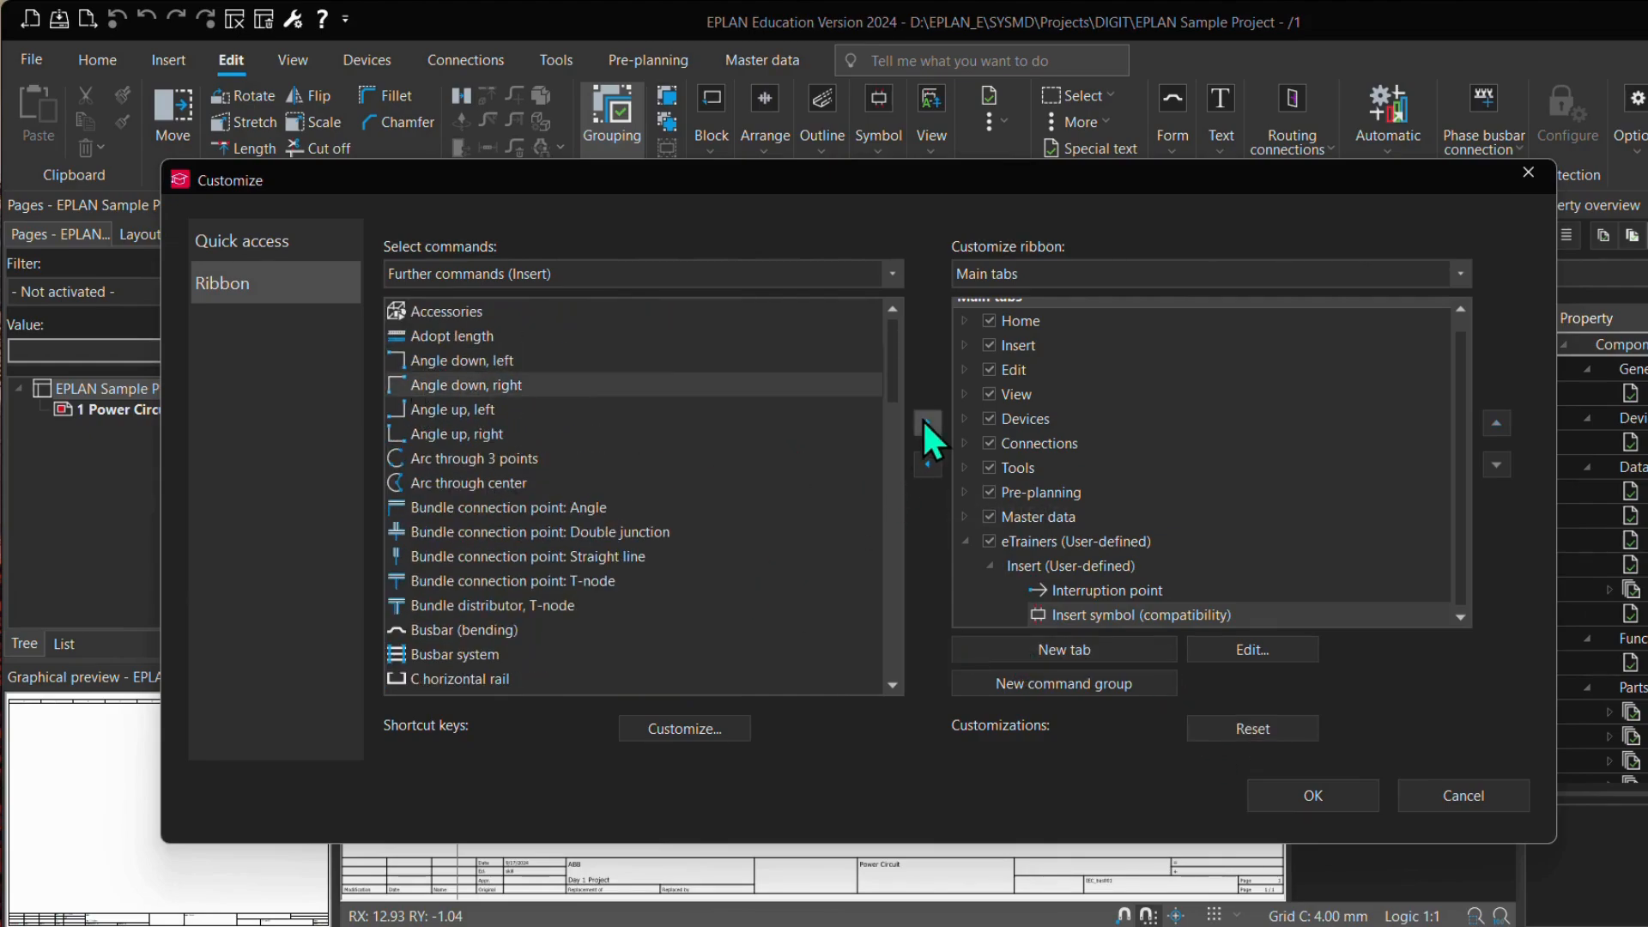
{"action": "left_click", "coordinate": [462, 364]}
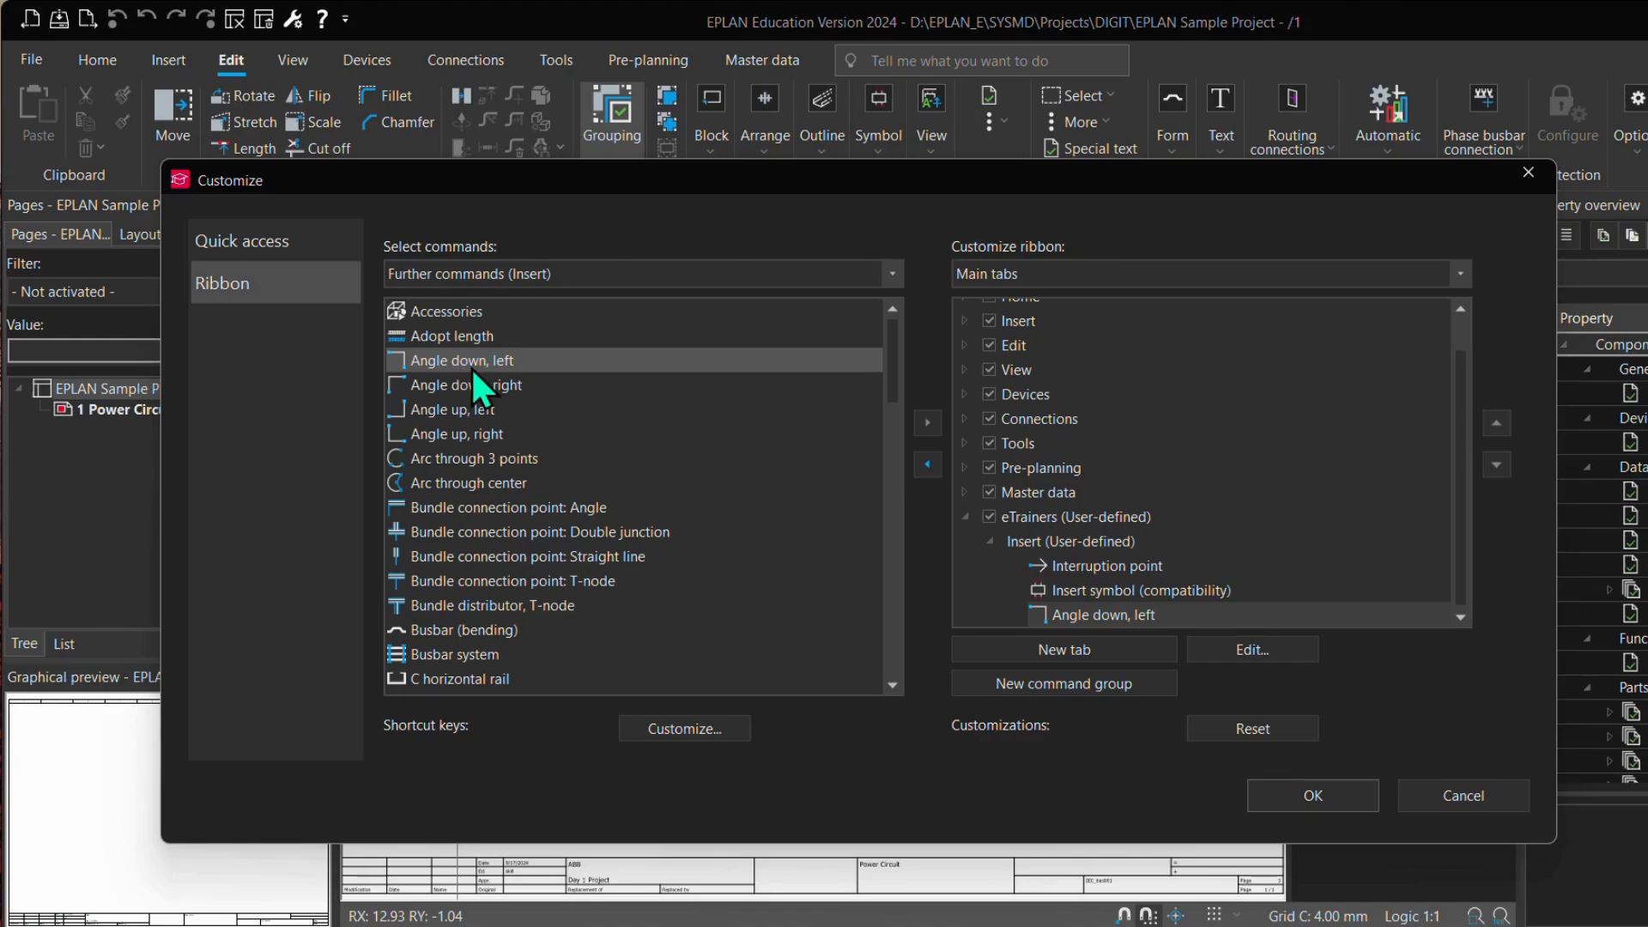
{"action": "left_click", "coordinate": [471, 382]}
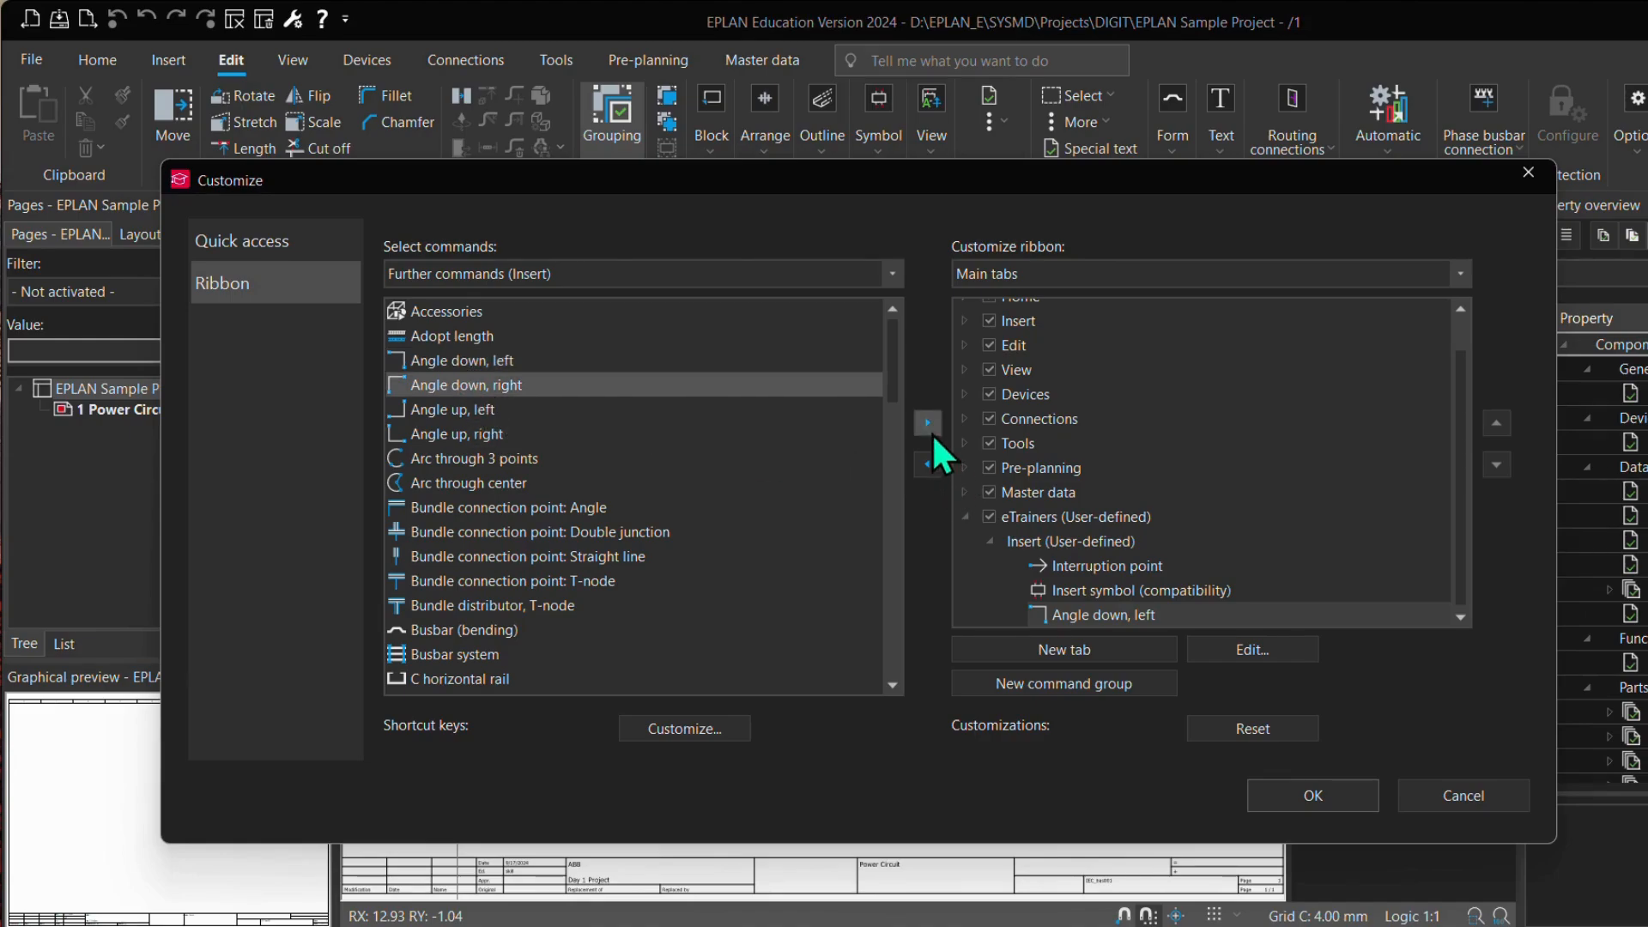
{"action": "left_click", "coordinate": [927, 423]}
{"action": "left_click", "coordinate": [477, 412]}
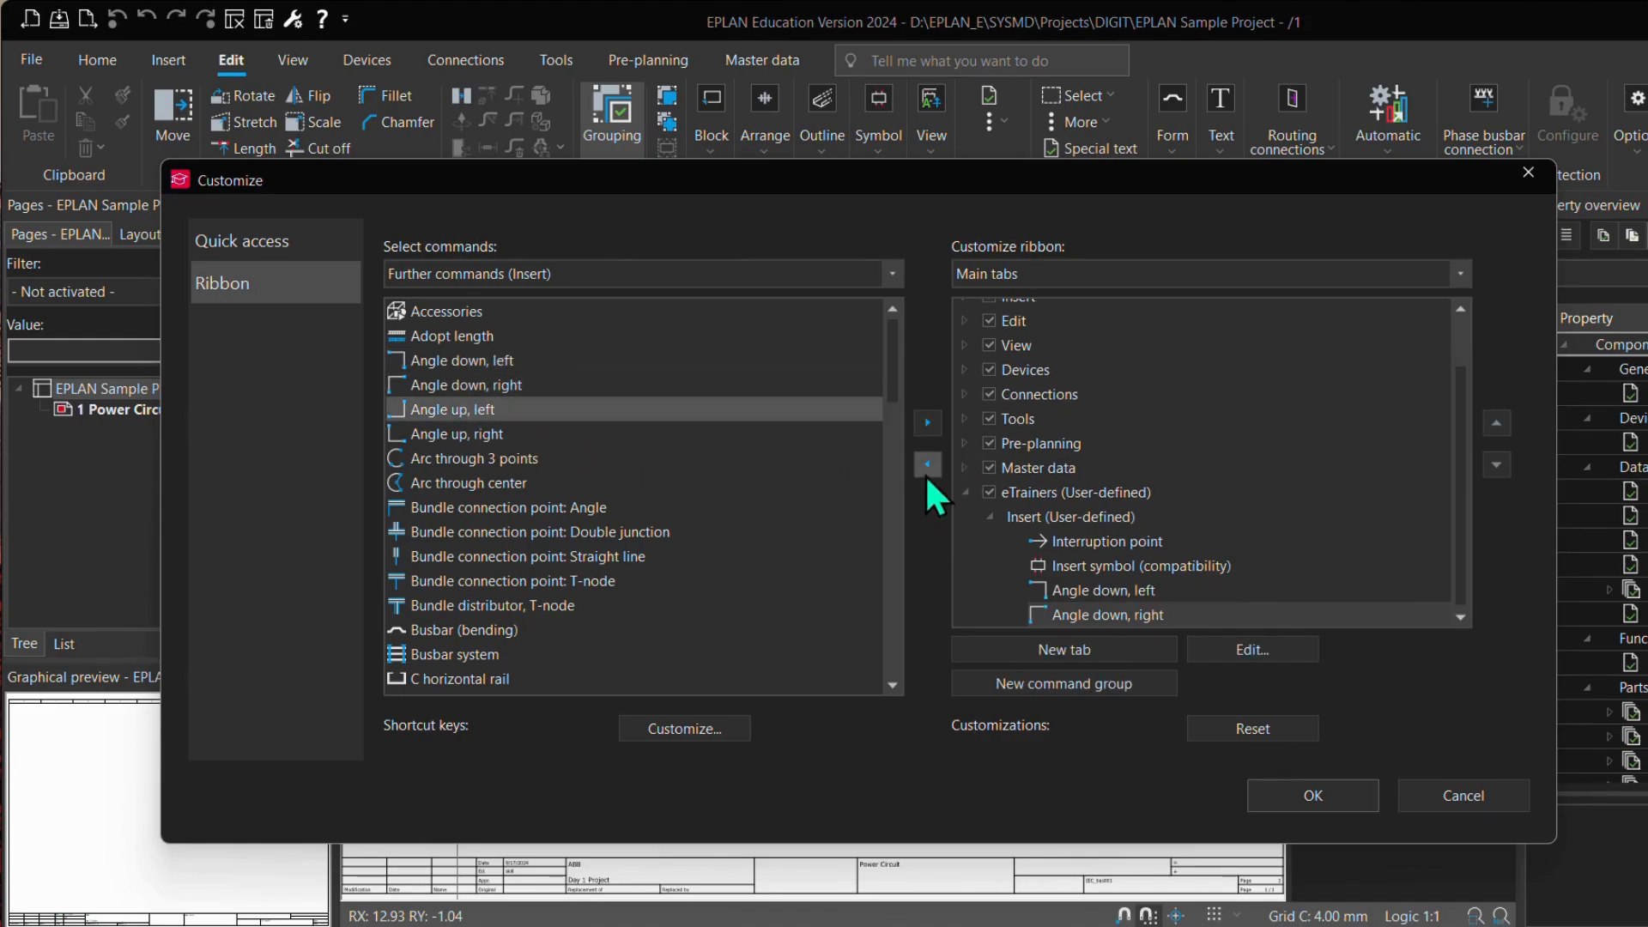
{"action": "left_click", "coordinate": [485, 434]}
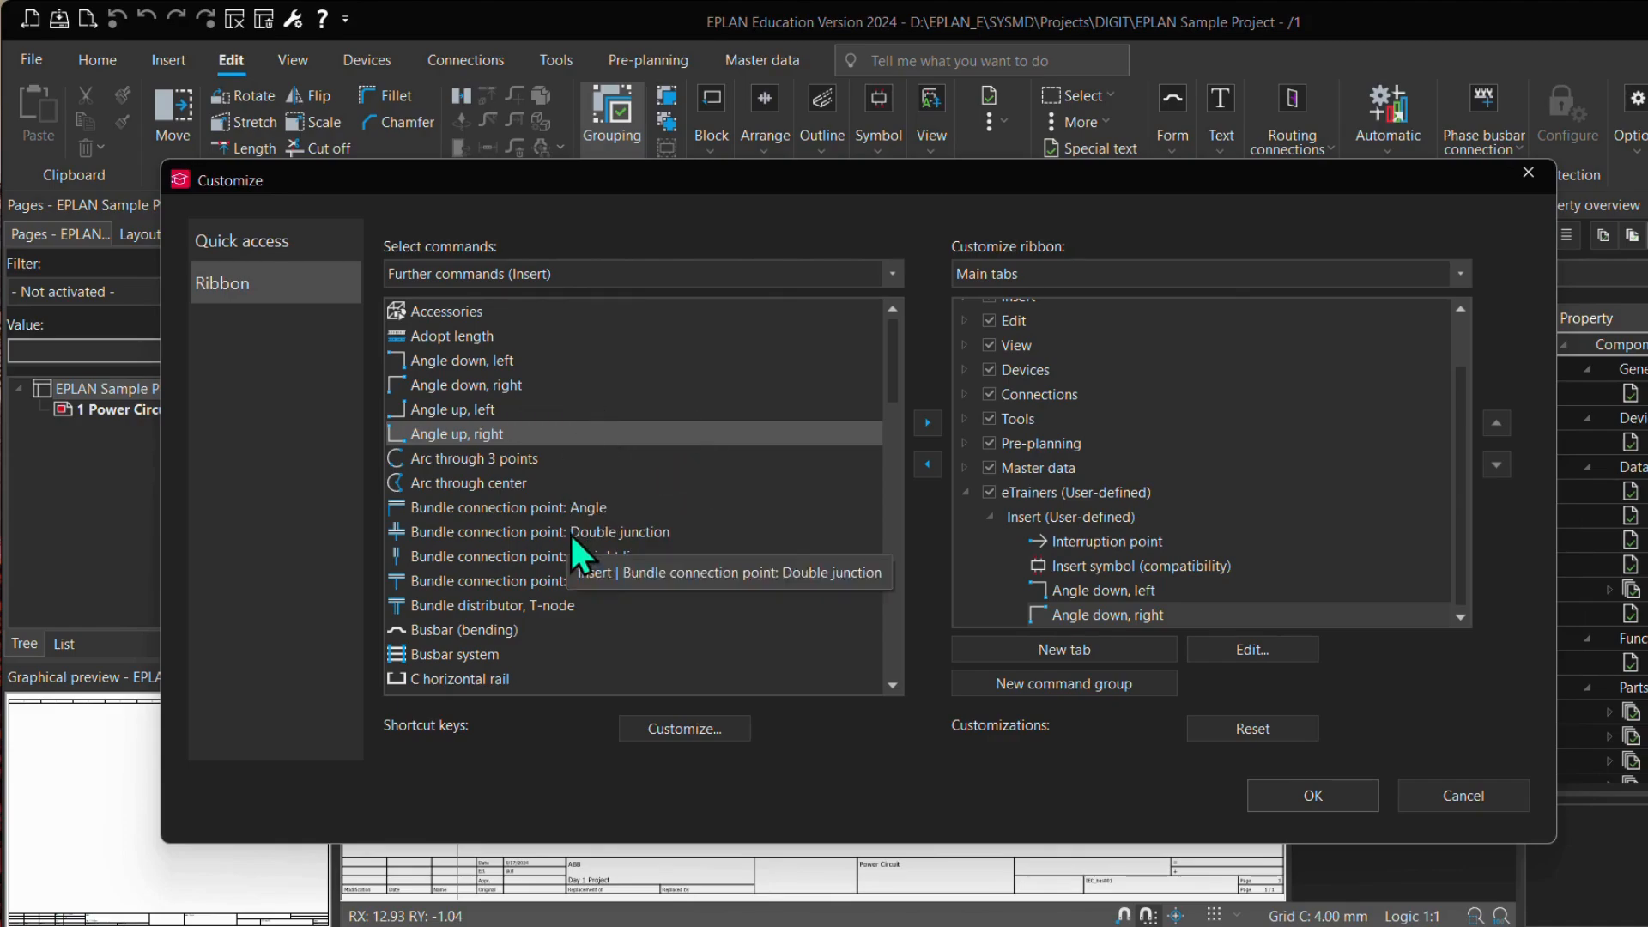
Step: Add the Circle and Double junction commands to the eTrainers Insert group and apply the ribbon customization
{"action": "scroll", "coordinate": [604, 557], "scroll_direction": "down", "scroll_amount": 1}
{"action": "scroll", "coordinate": [604, 558], "scroll_direction": "down", "scroll_amount": 1}
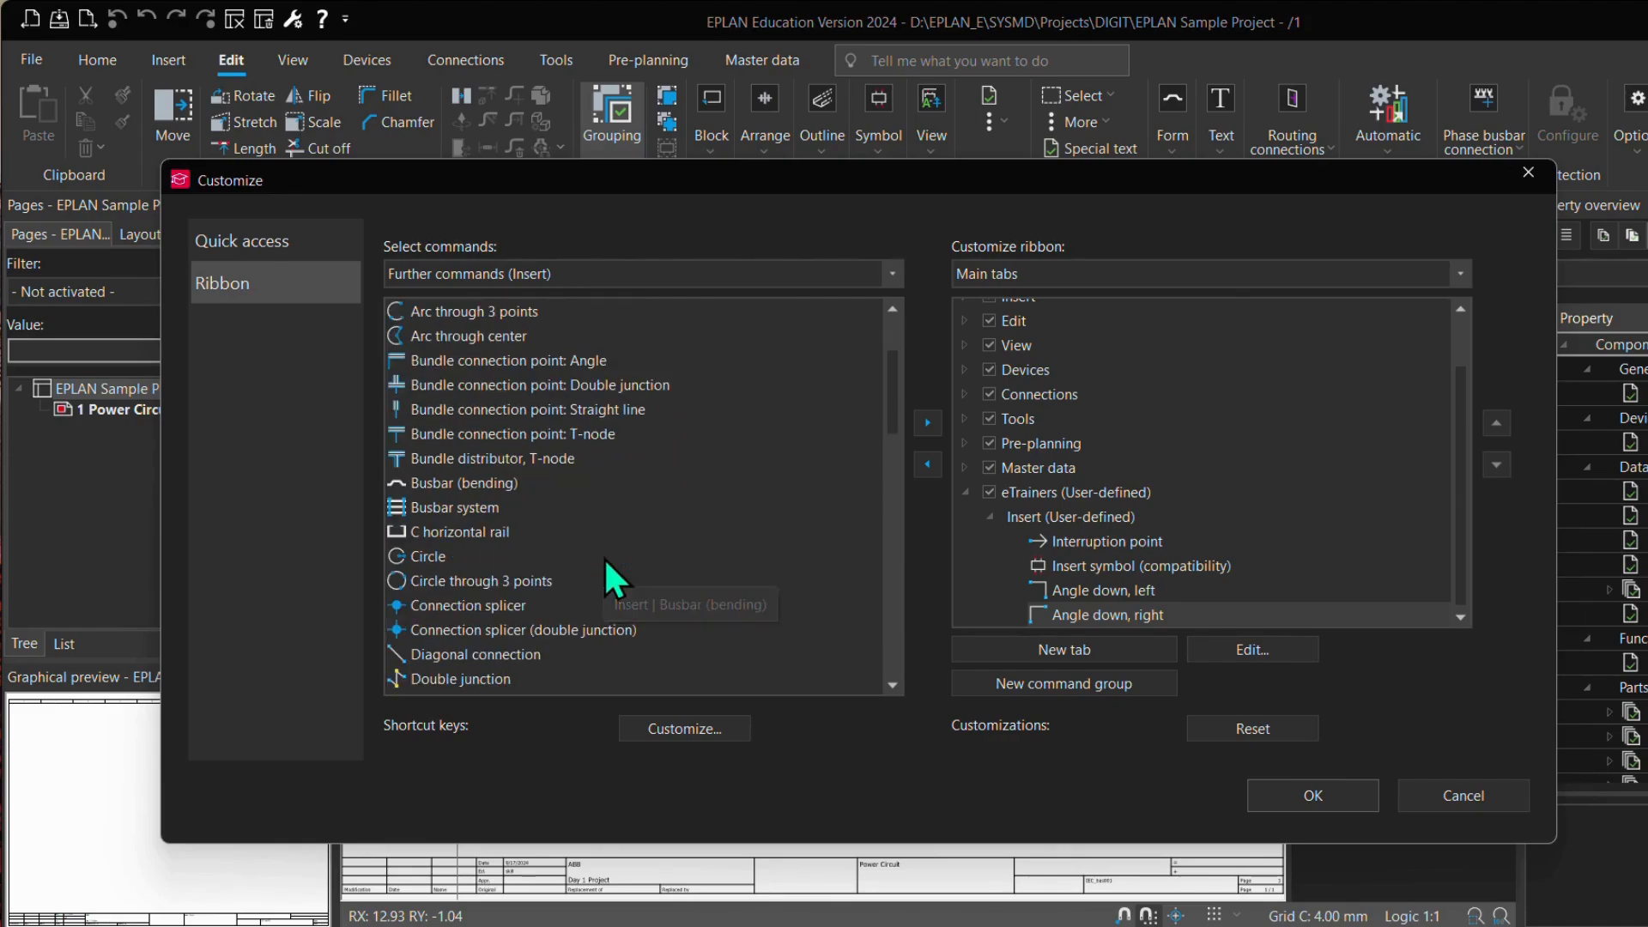
{"action": "scroll", "coordinate": [605, 558], "scroll_direction": "down", "scroll_amount": 1}
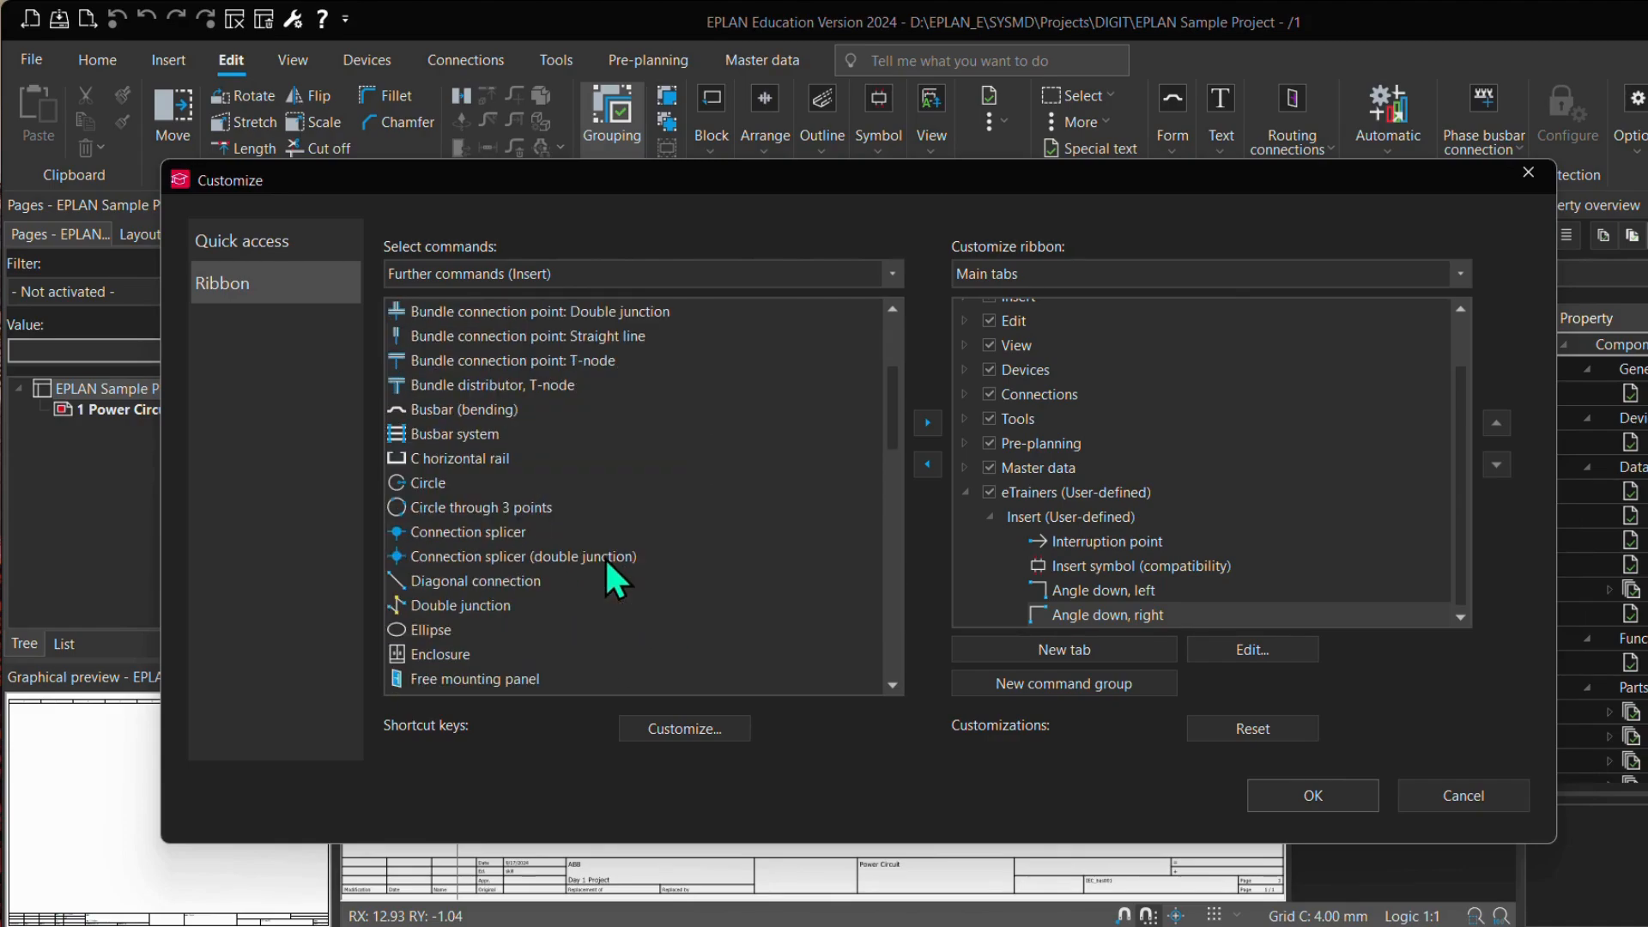
{"action": "left_click", "coordinate": [420, 486]}
{"action": "left_click", "coordinate": [917, 431]}
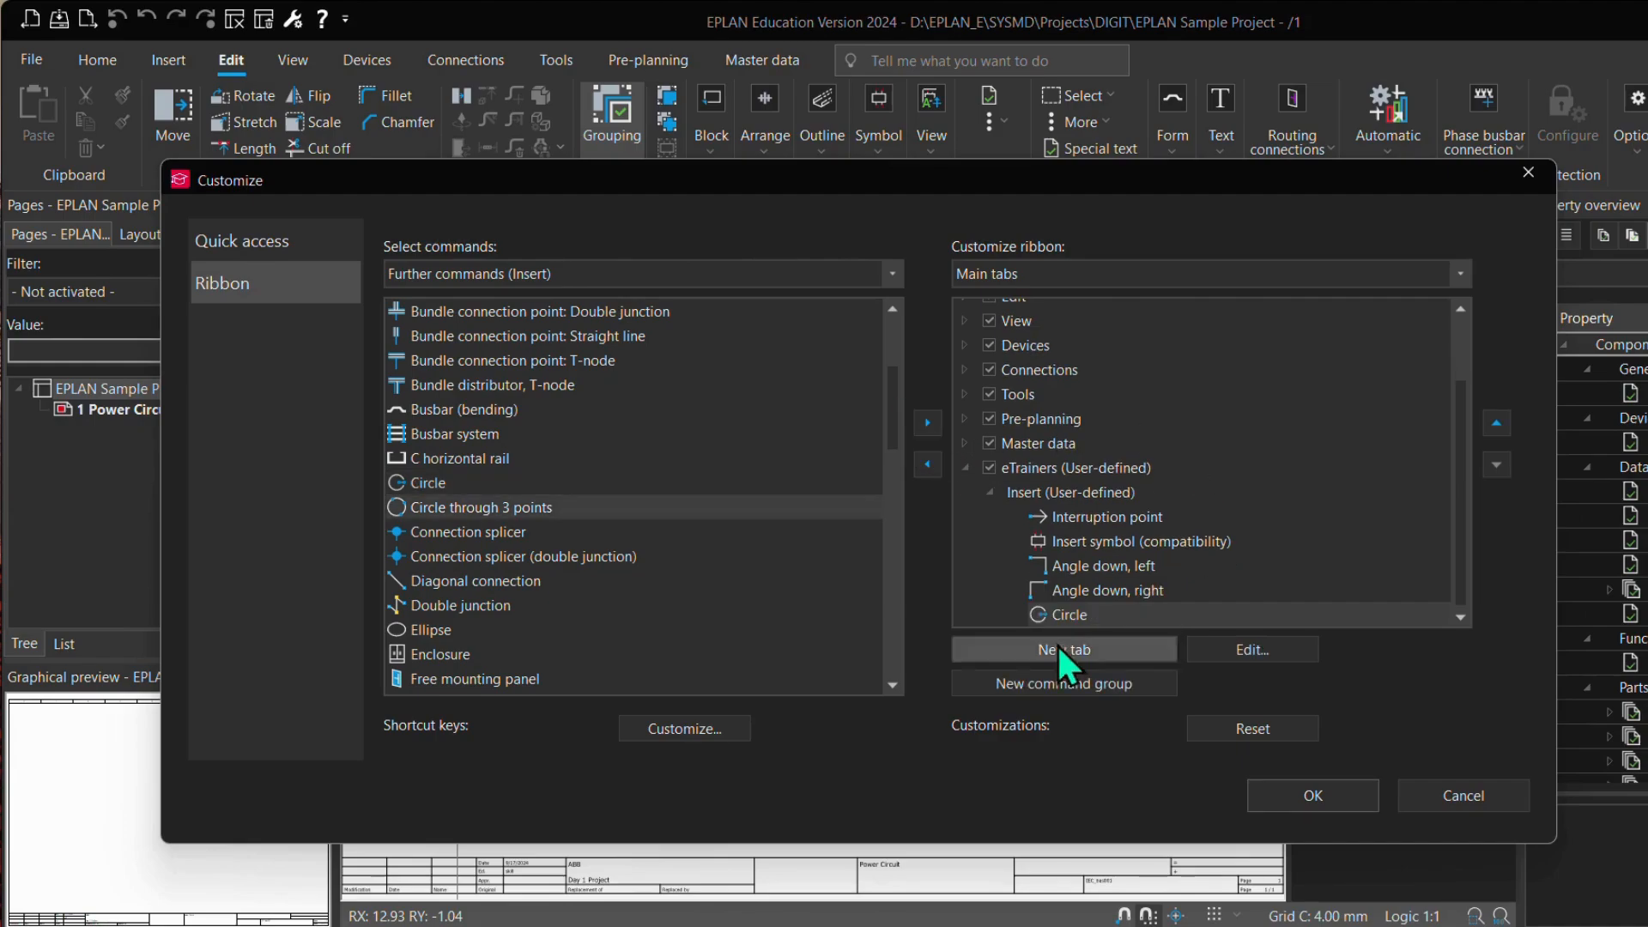
{"action": "left_click", "coordinate": [478, 603]}
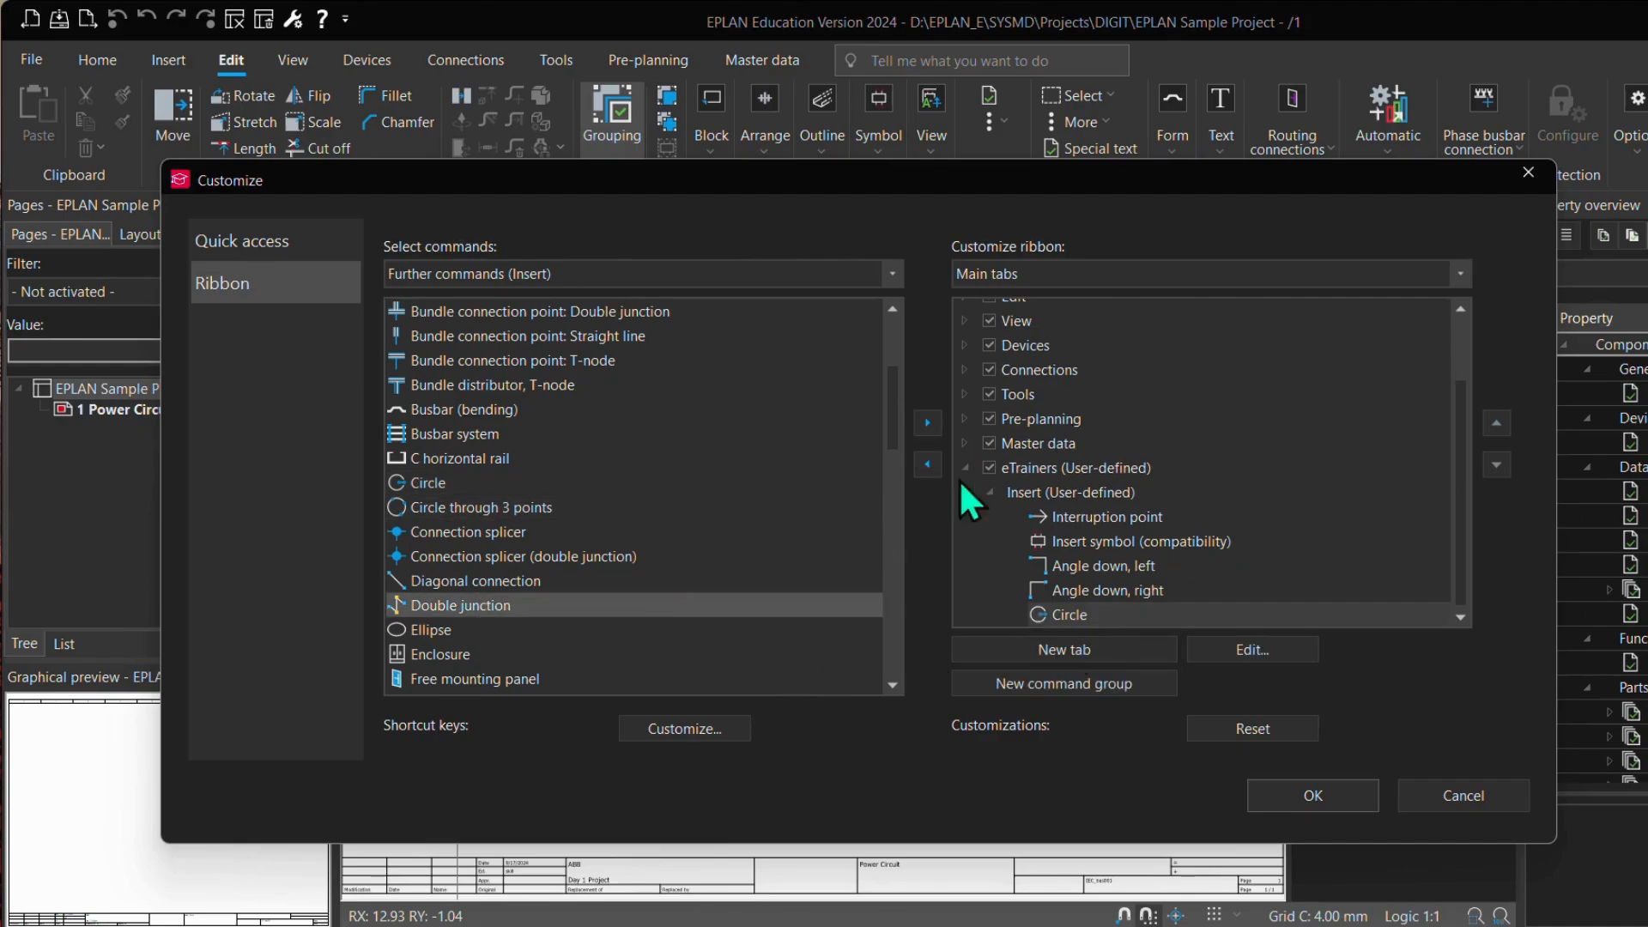
{"action": "left_click", "coordinate": [928, 422]}
{"action": "left_click", "coordinate": [471, 654]}
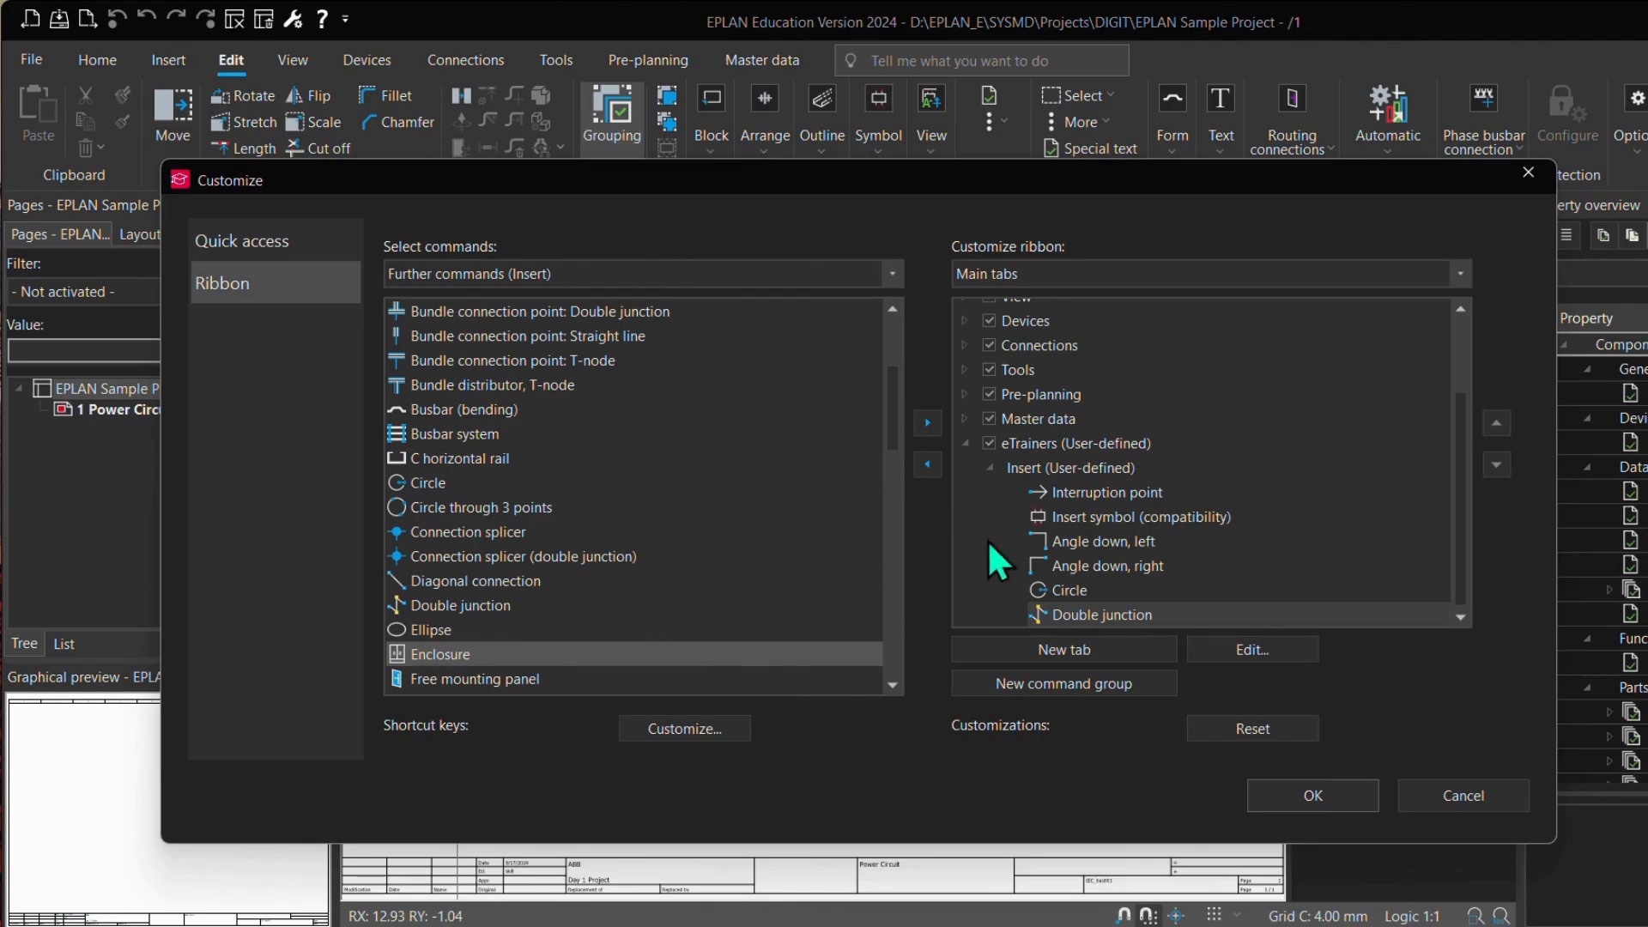
{"action": "left_click", "coordinate": [1296, 800]}
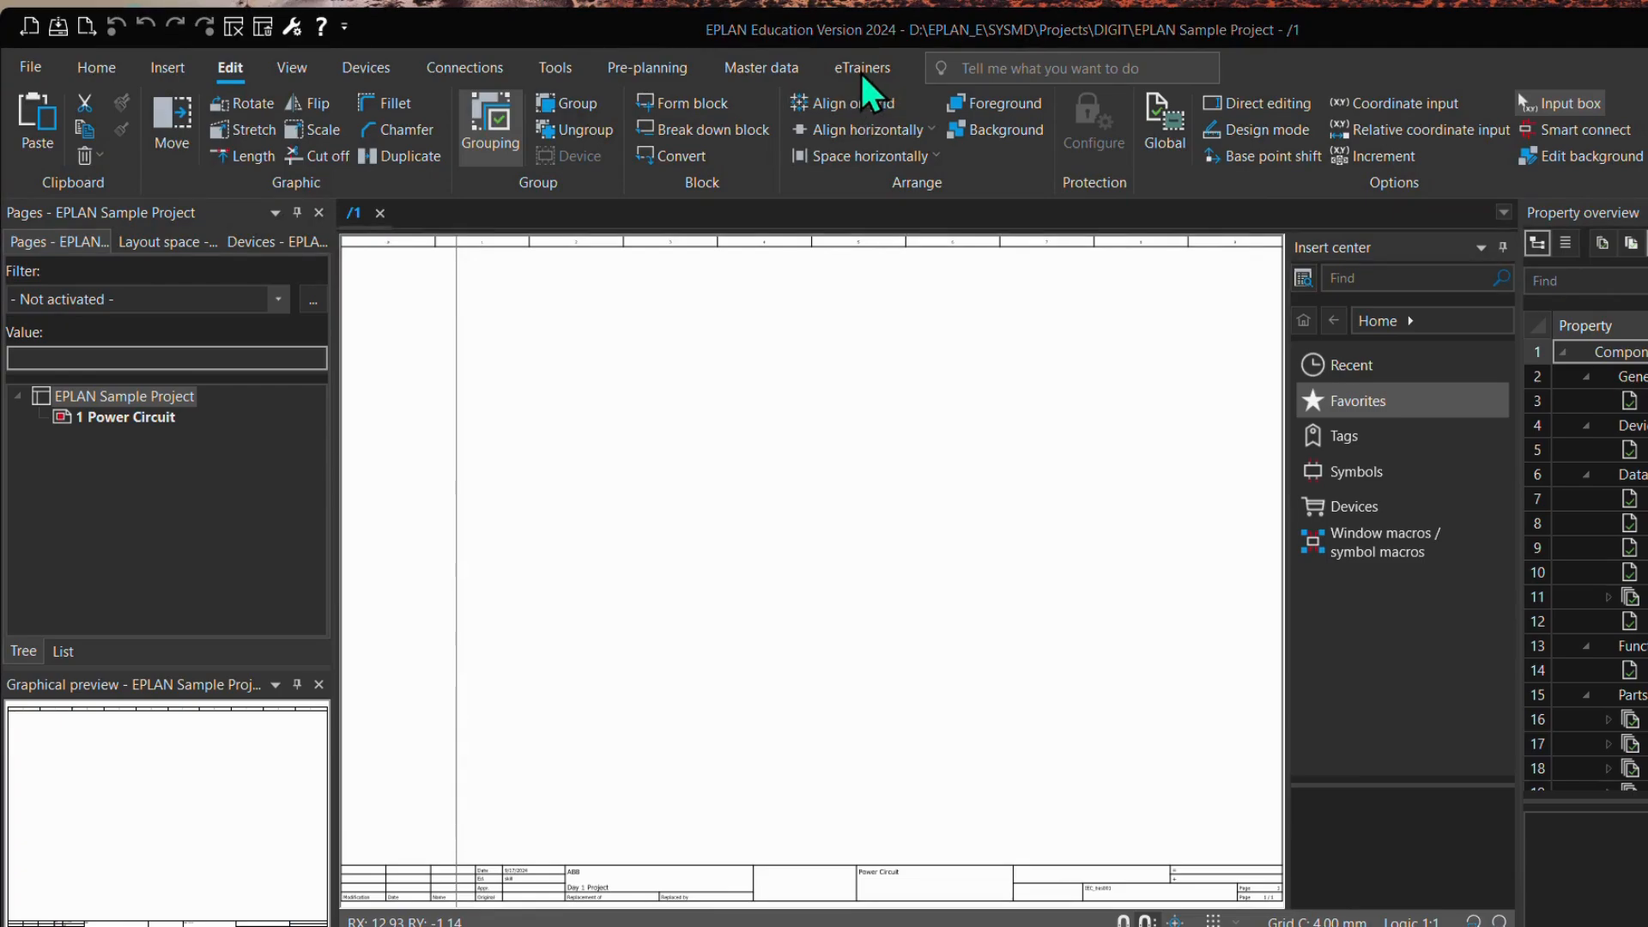
Step: Reposition the application window and display the commands of the new eTrainers ribbon tab
{"action": "left_click_drag", "start_coordinate": [675, 37], "coordinate": [751, 43]}
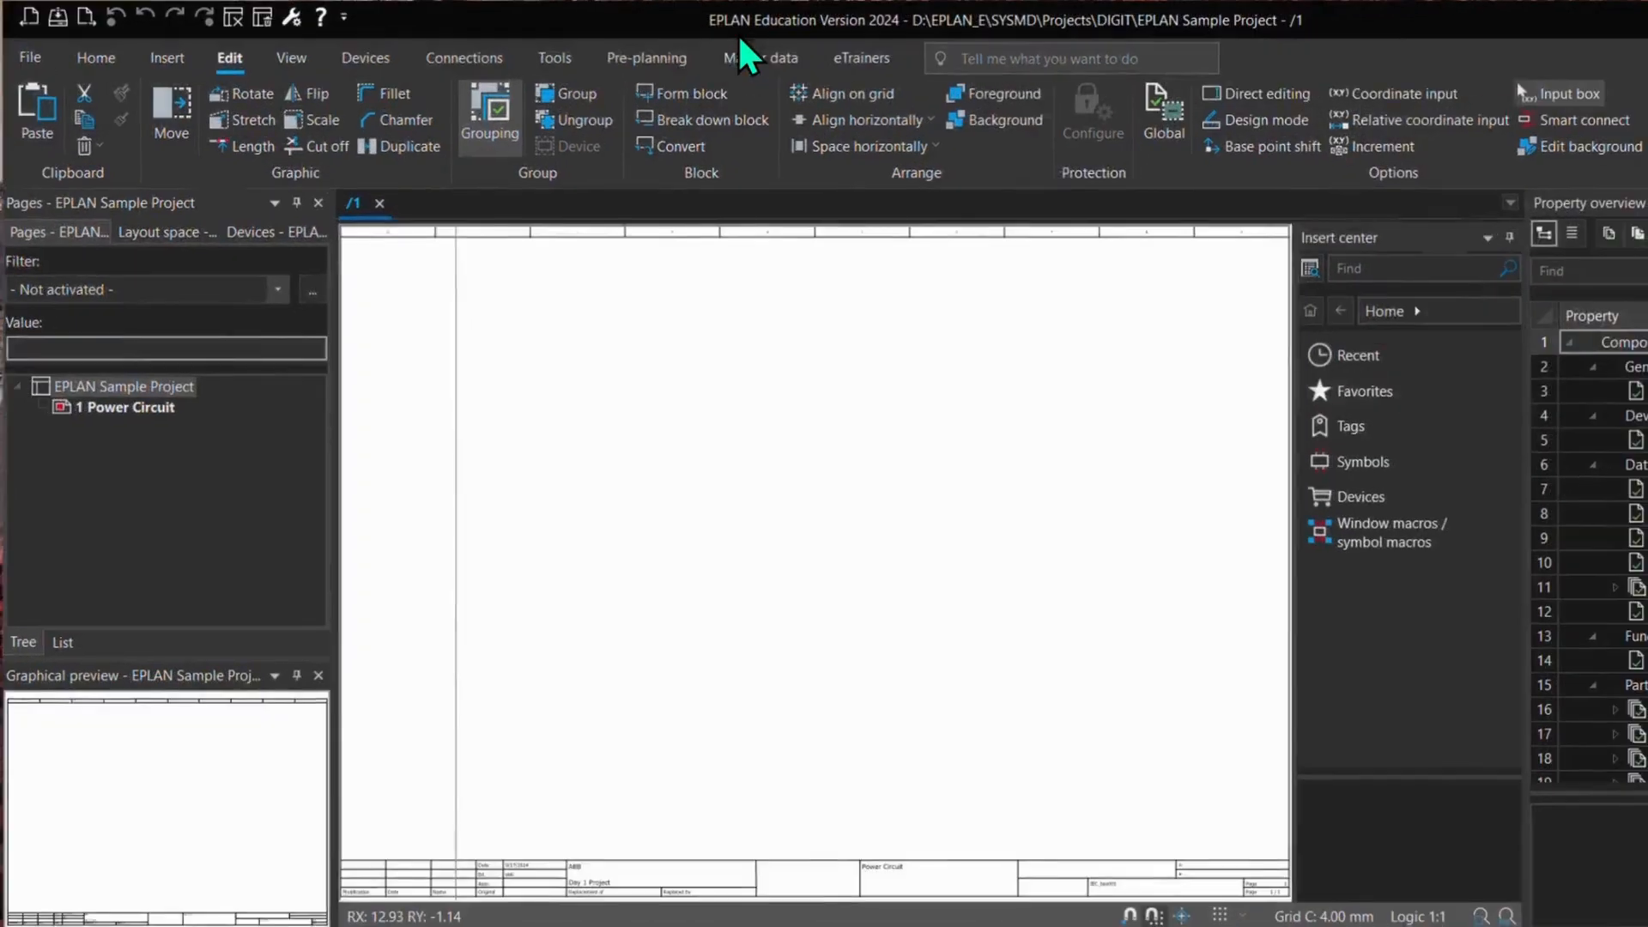
{"action": "double_click", "coordinate": [738, 33]}
{"action": "left_click_drag", "start_coordinate": [717, 23], "coordinate": [714, 67]}
{"action": "left_click", "coordinate": [838, 91]}
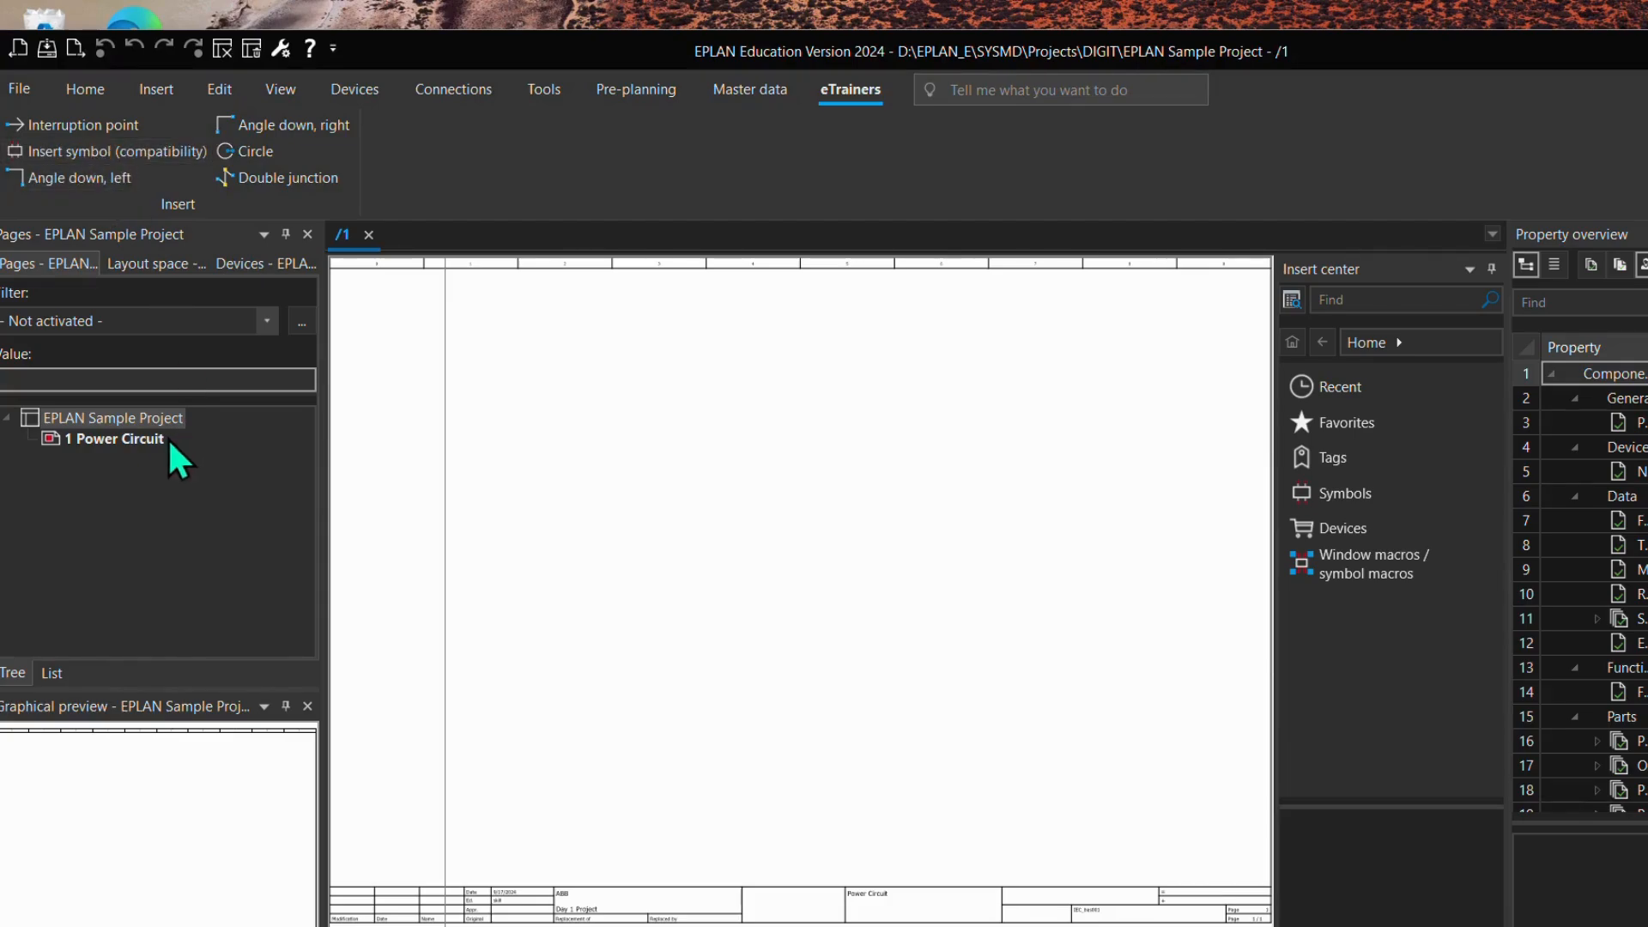
Step: Try placing an interruption point on the Power Circuit page with the customized ribbon command, and cancel the insertion
{"action": "left_click", "coordinate": [108, 126]}
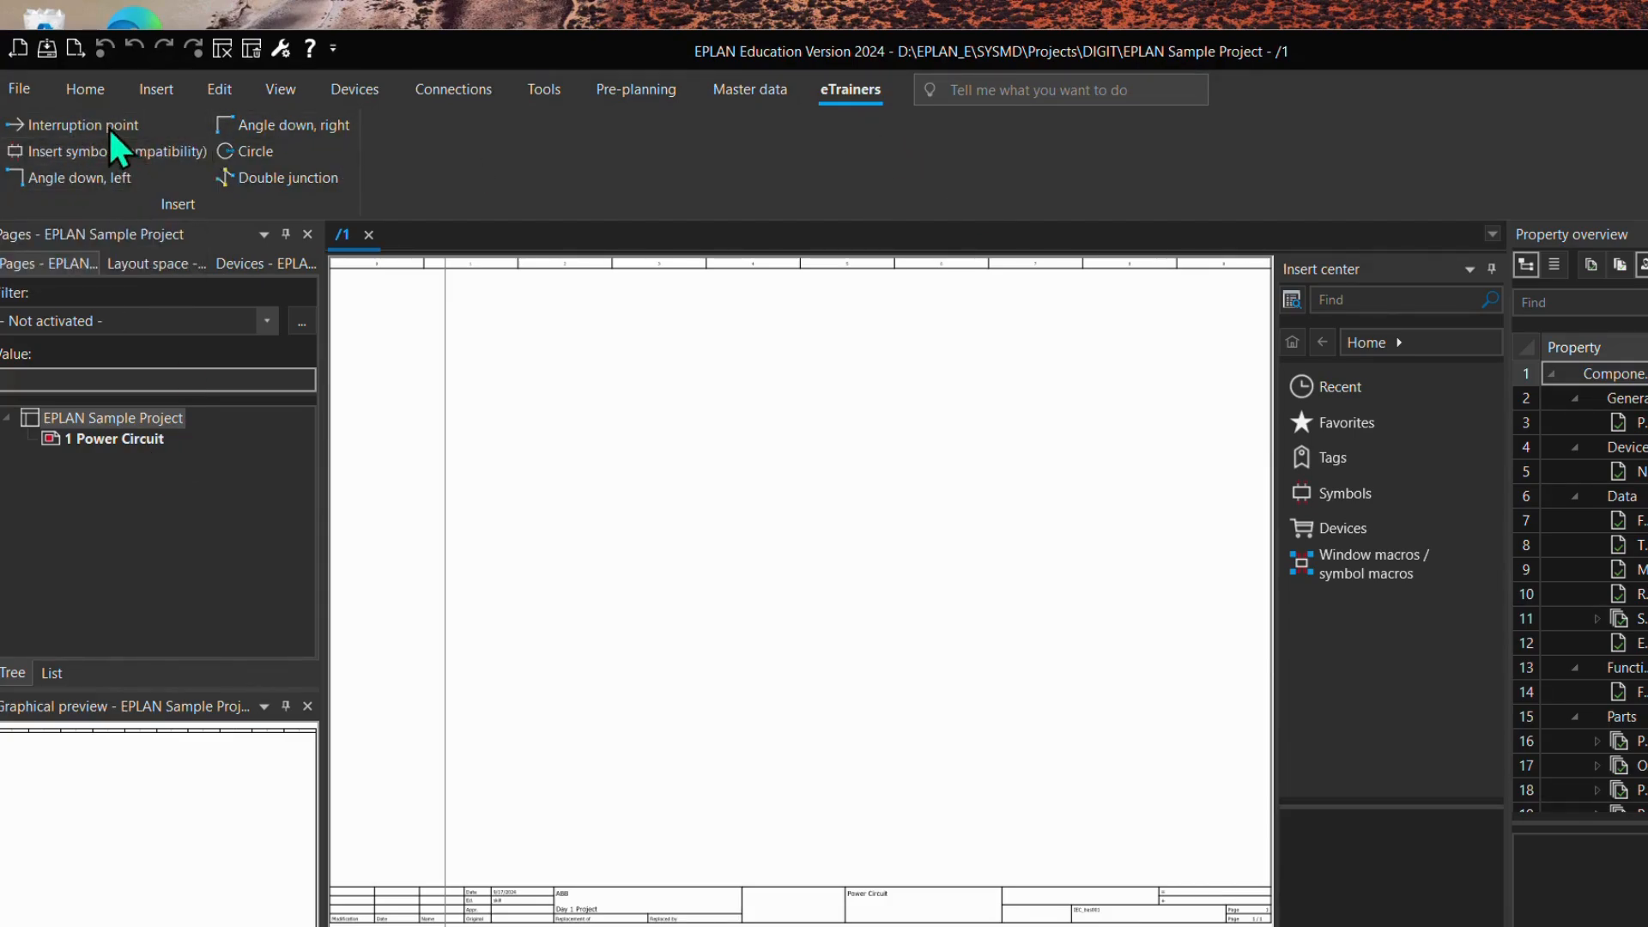
{"action": "left_click", "coordinate": [617, 350]}
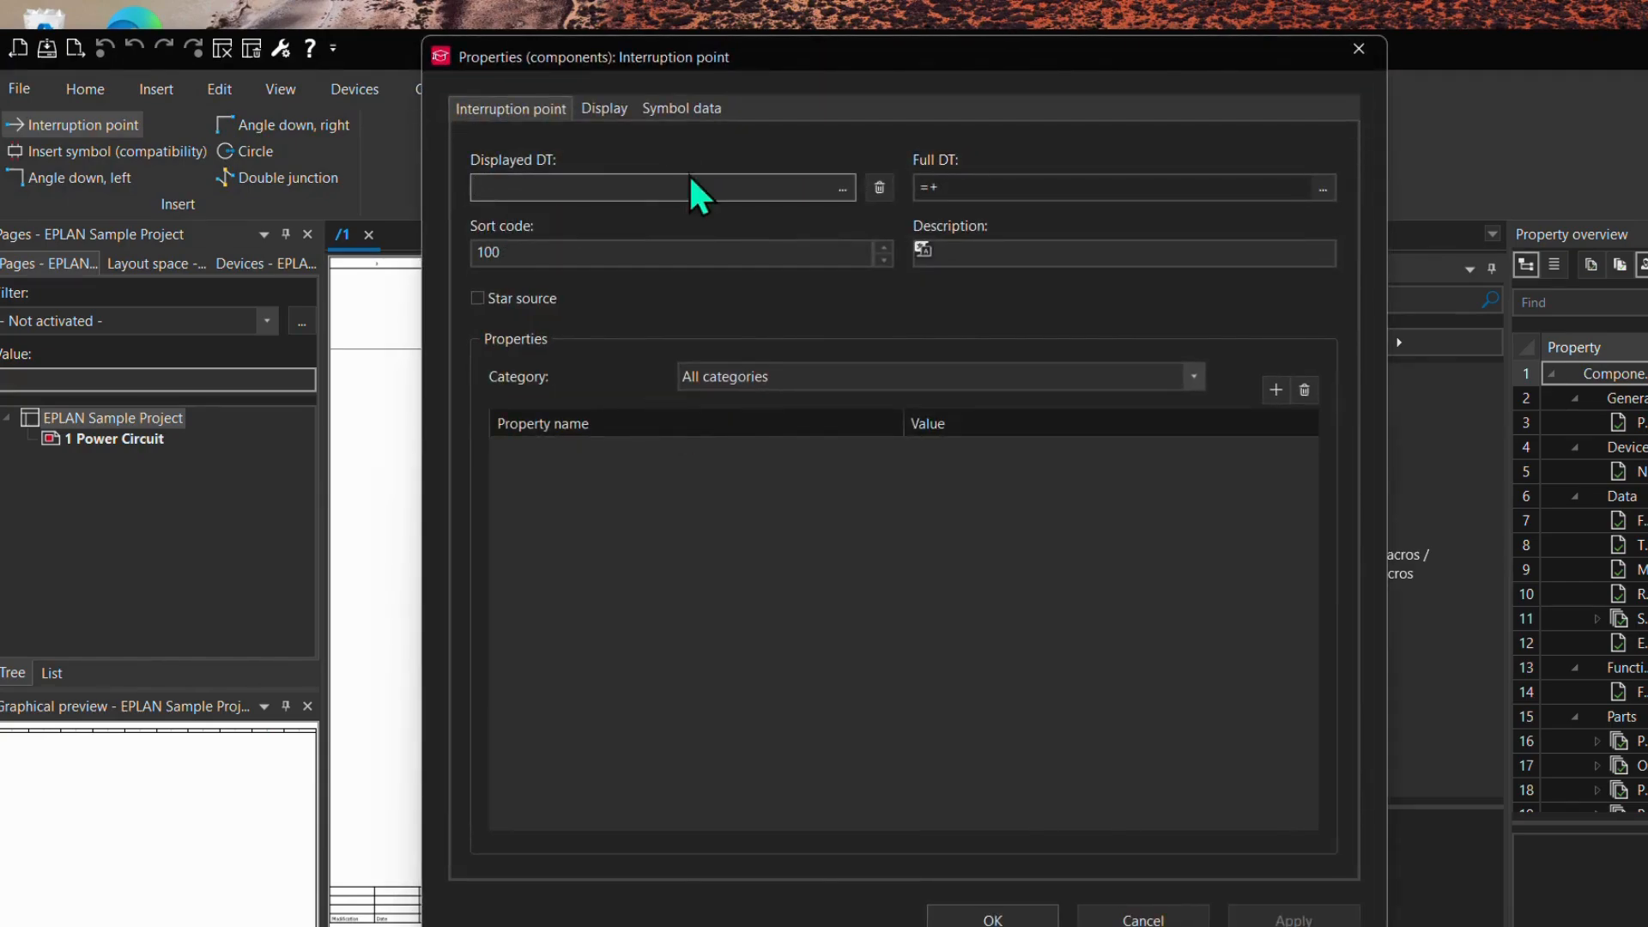
{"action": "left_click", "coordinate": [1156, 920]}
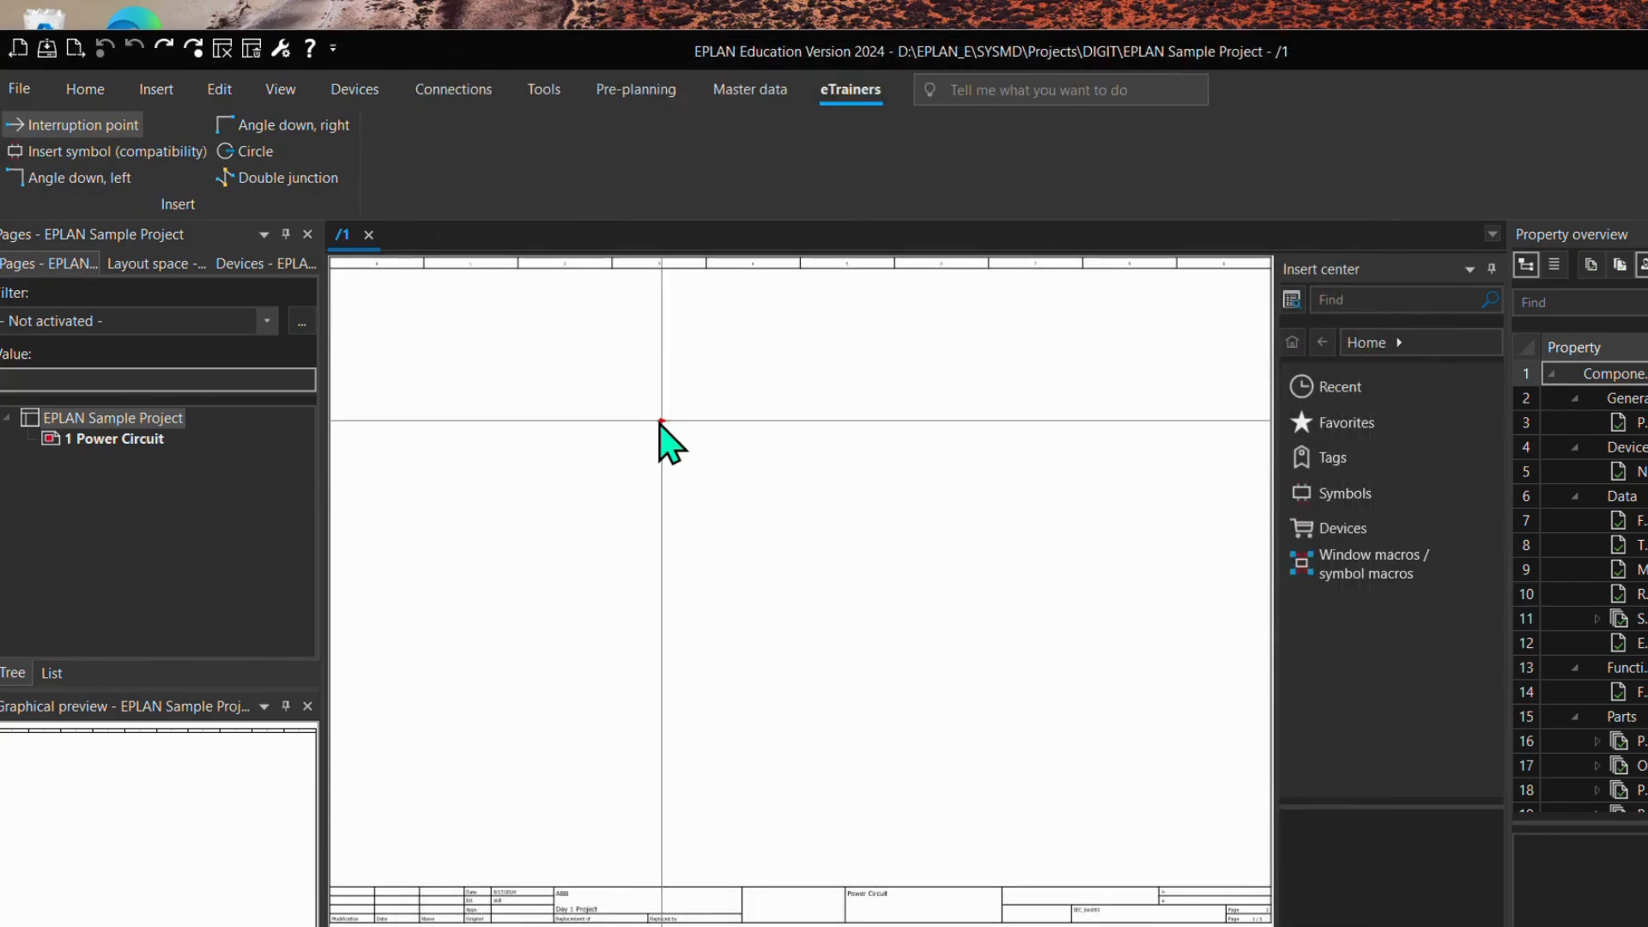
{"action": "key", "text": "Escape"}
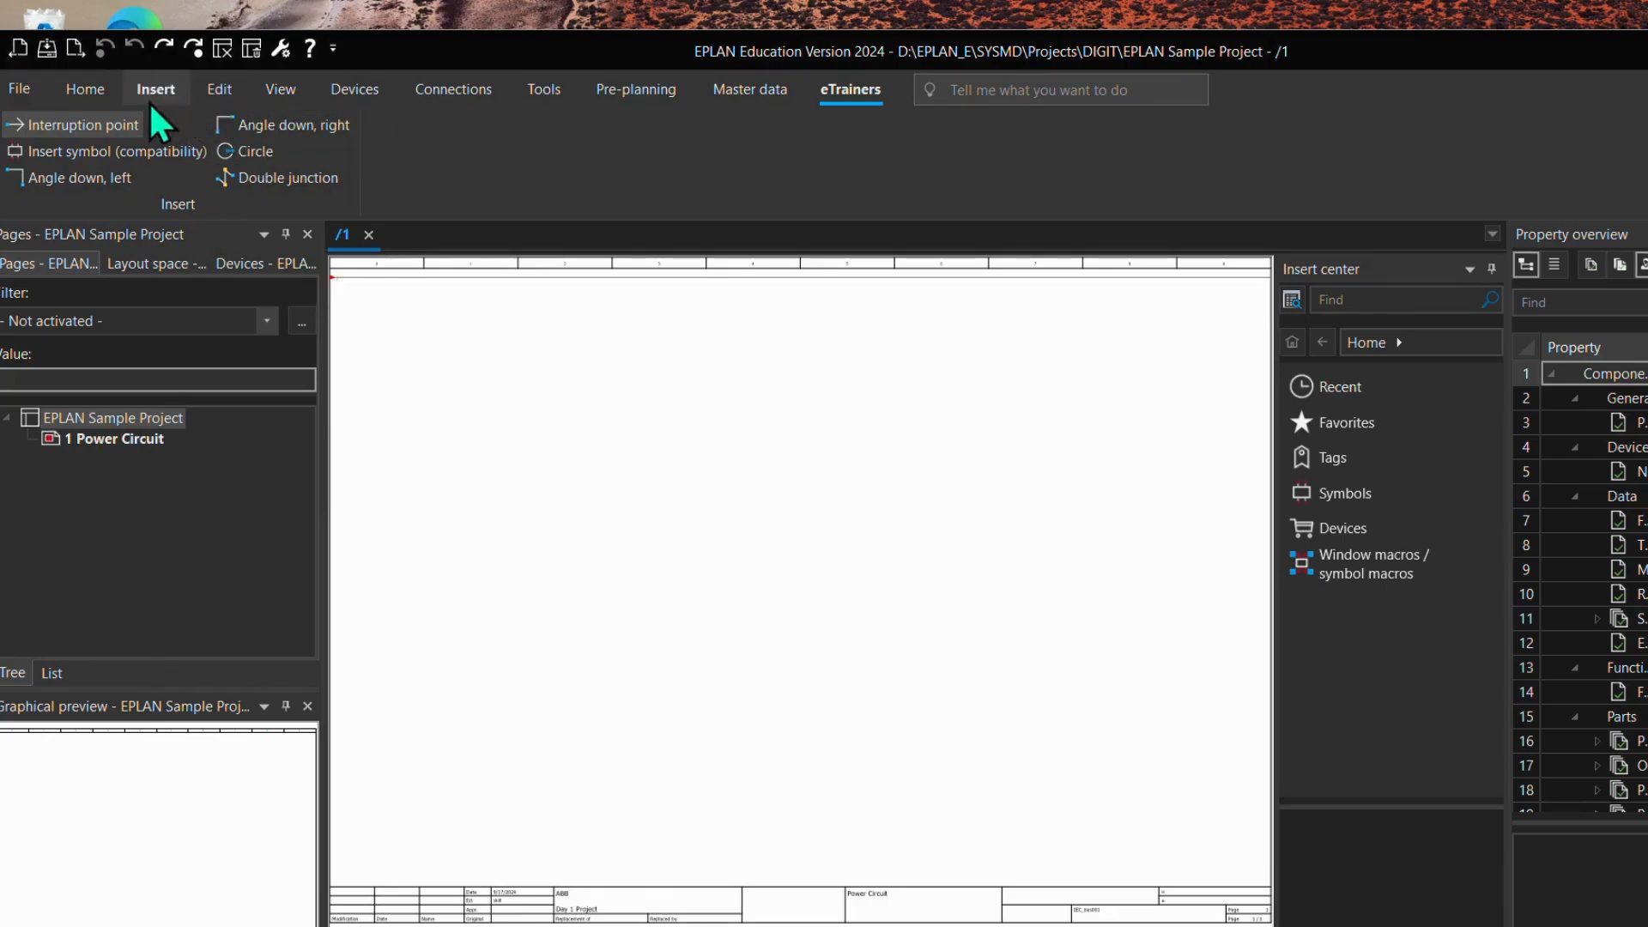